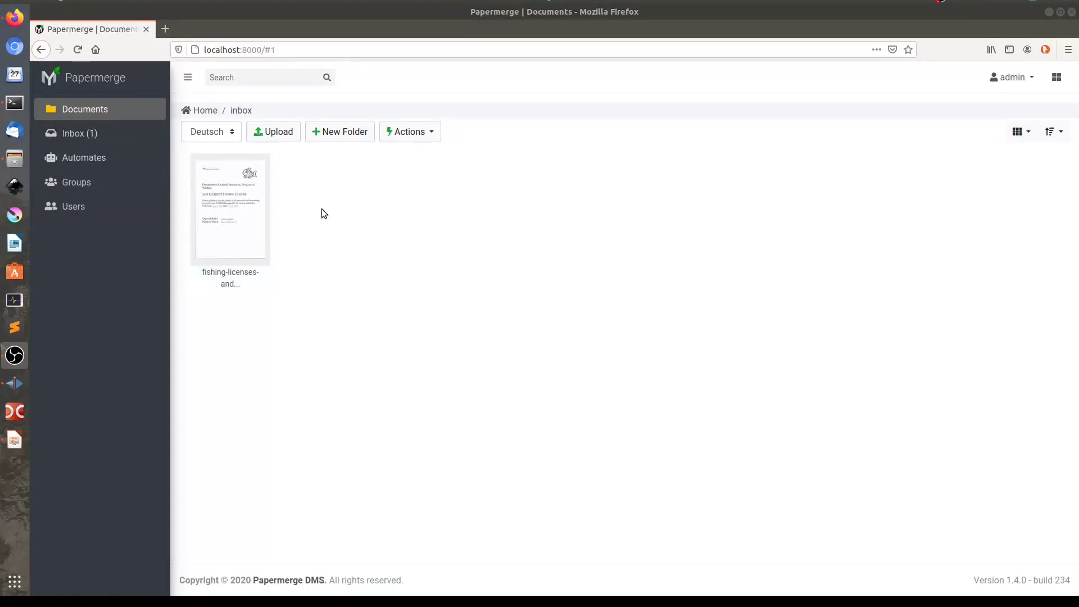
Open fishing-licenses-and-contract-mix.pdf and preview pages 2 and 5
double_click(263, 219)
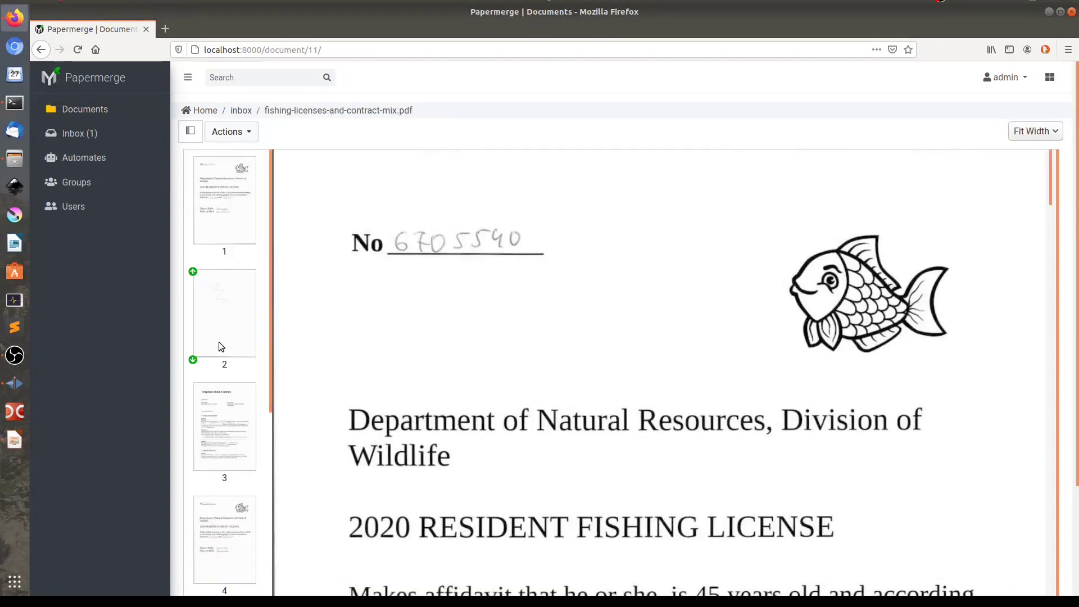
click(230, 264)
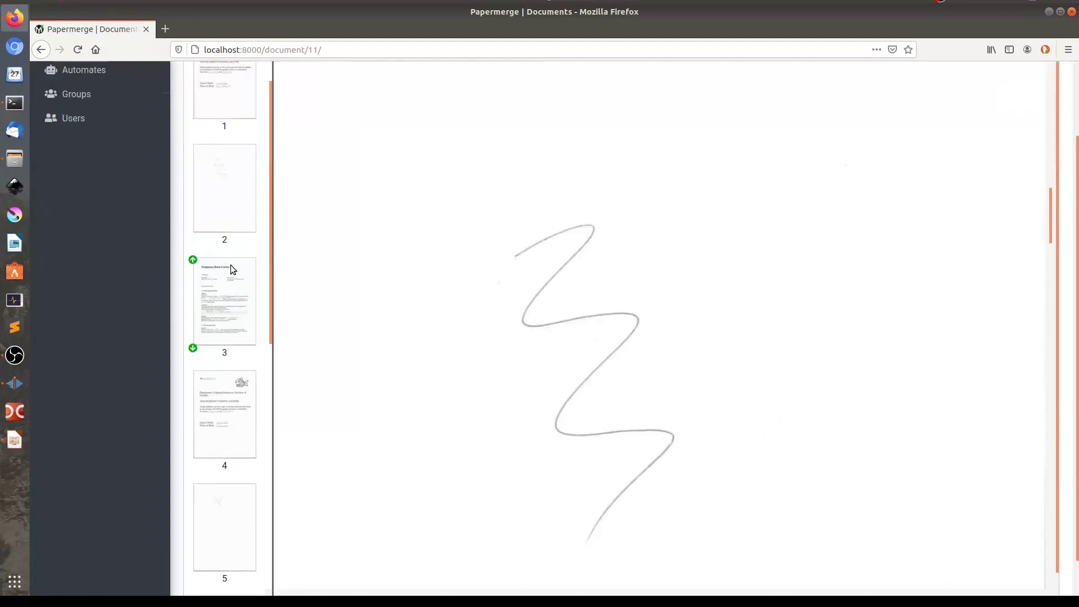
scroll(261, 438, down, 3)
click(223, 434)
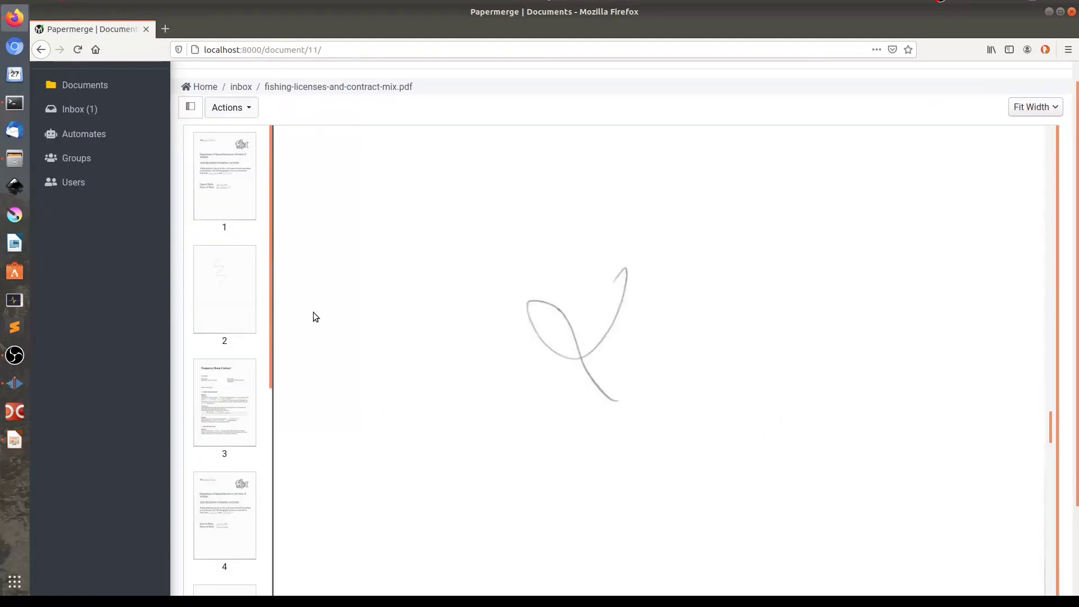
Select the scribble-only pages 2 and 5 for removal
click(219, 281)
scroll(315, 399, down, 3)
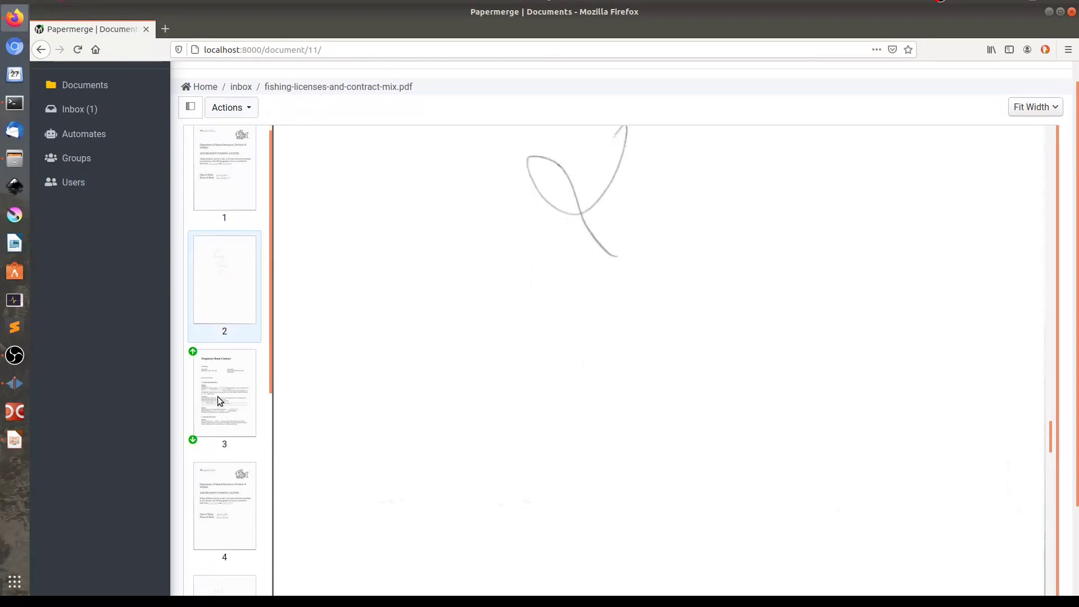
scroll(217, 396, down, 3)
scroll(218, 403, down, 2)
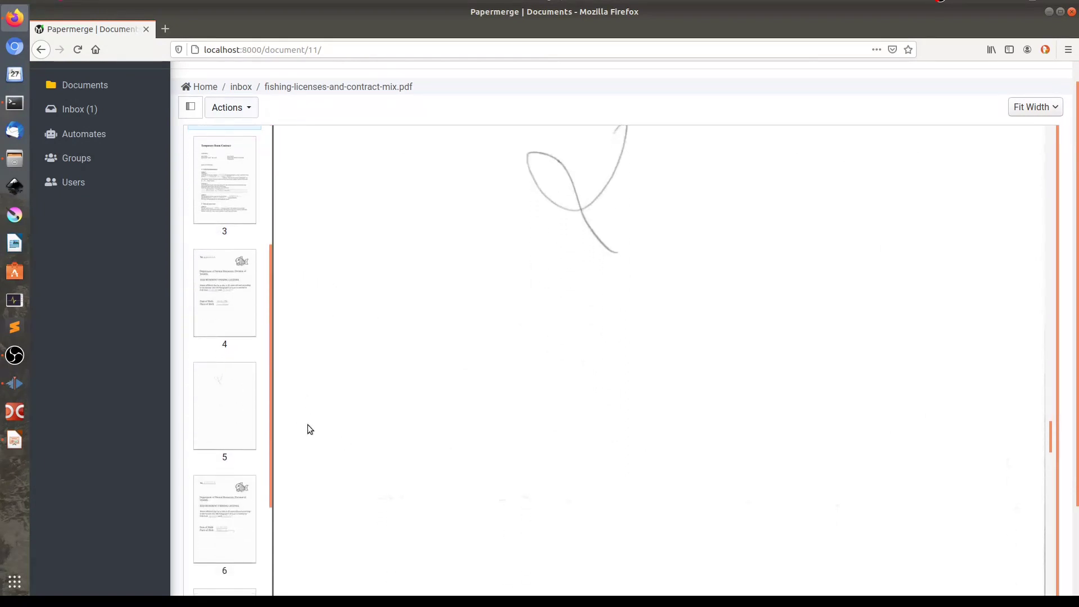
click(229, 405)
scroll(232, 330, up, 5)
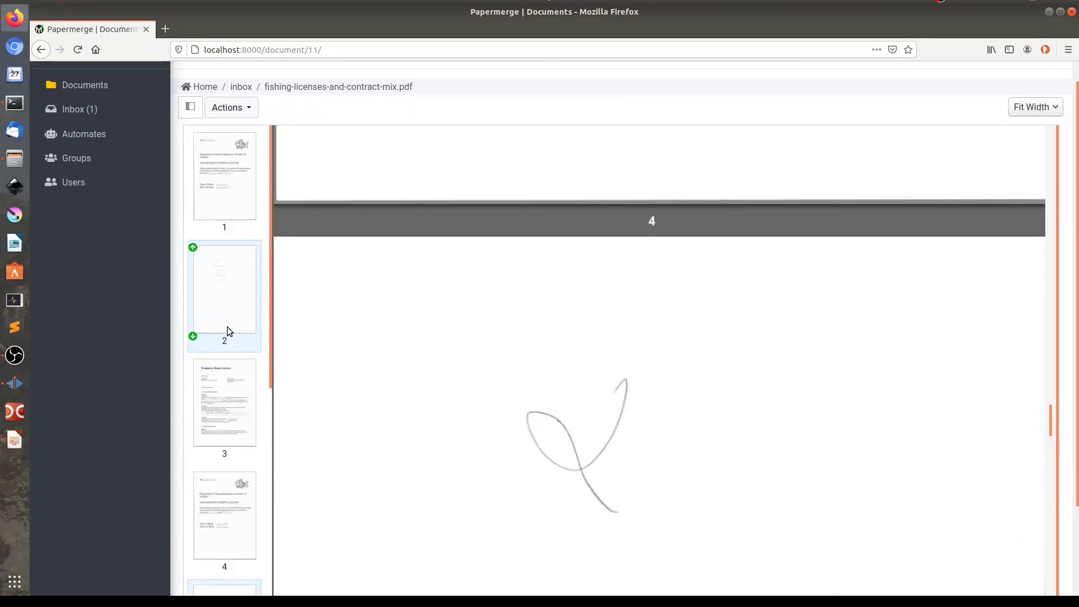
Delete the selected pages 2 and 5 and confirm the deletion
click(252, 111)
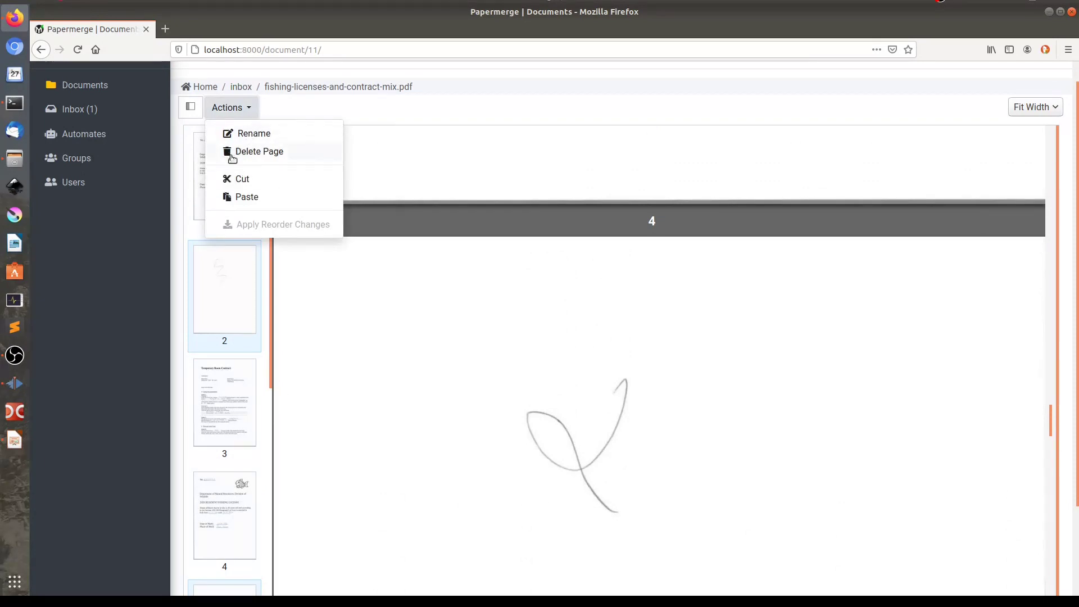
click(252, 153)
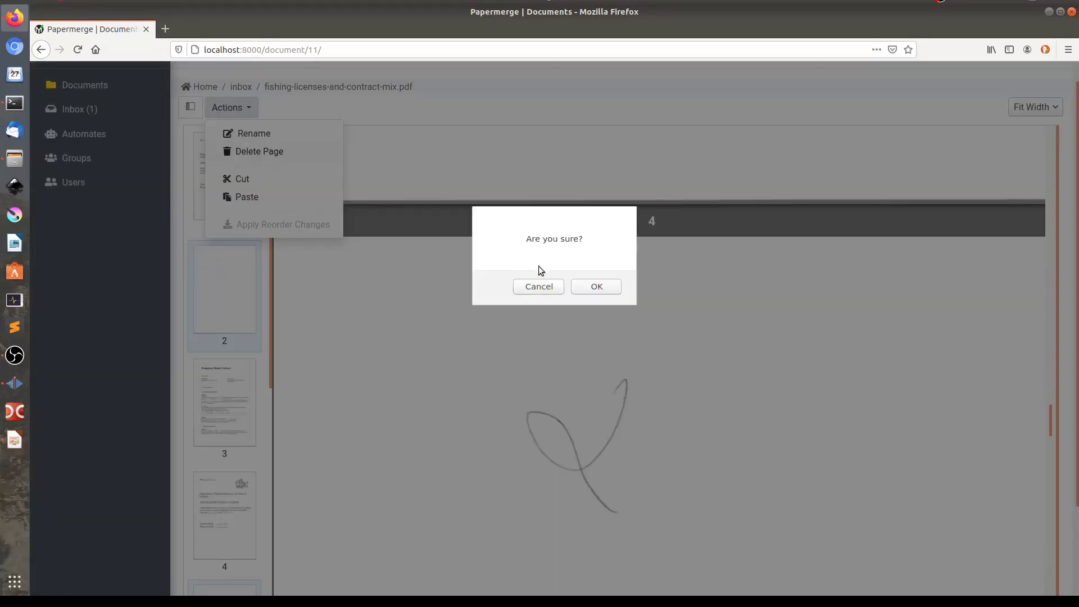
click(602, 288)
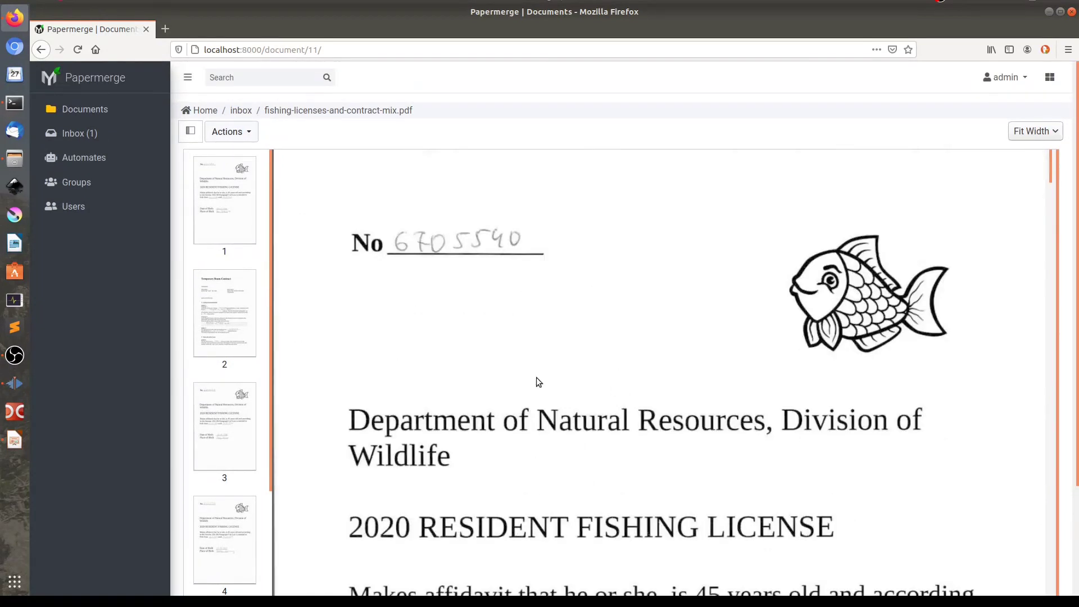
Select pages 2 and 6, the two Temporary Room Contract pages
scroll(735, 417, down, 2)
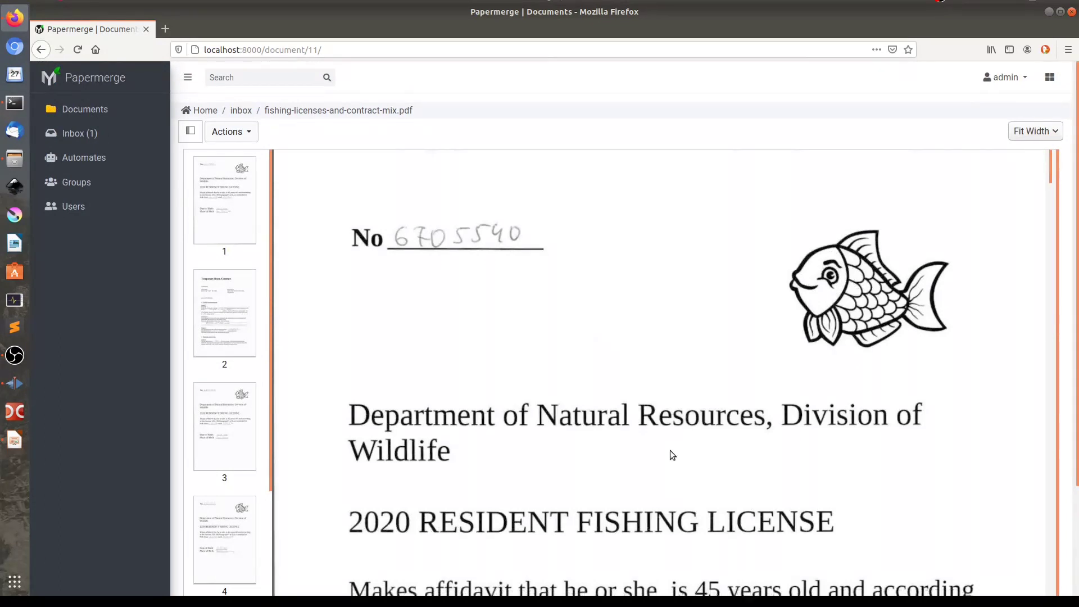
mouse_move(251, 383)
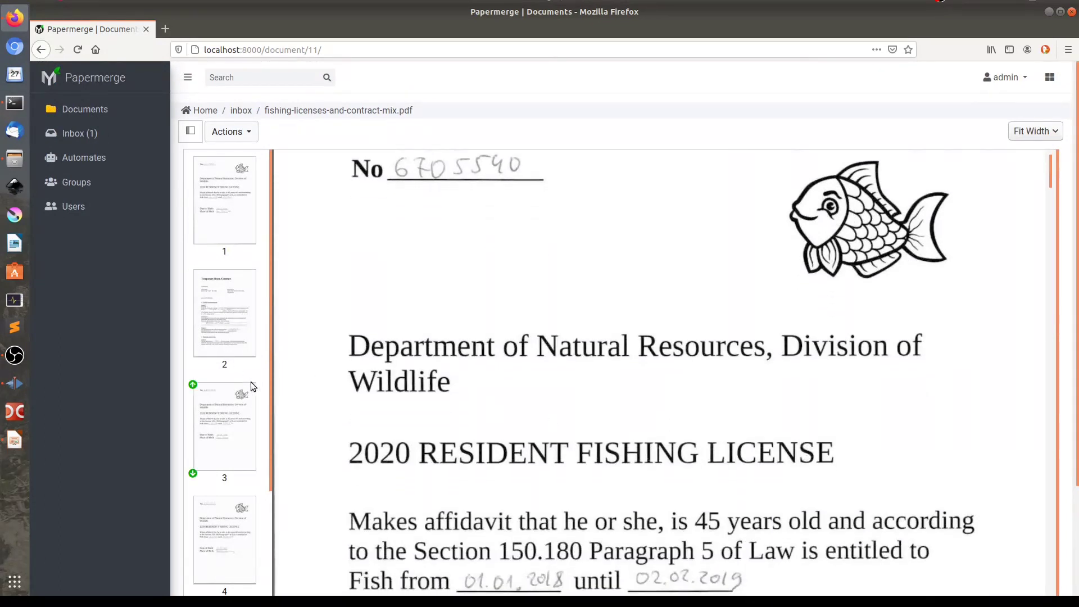
click(213, 313)
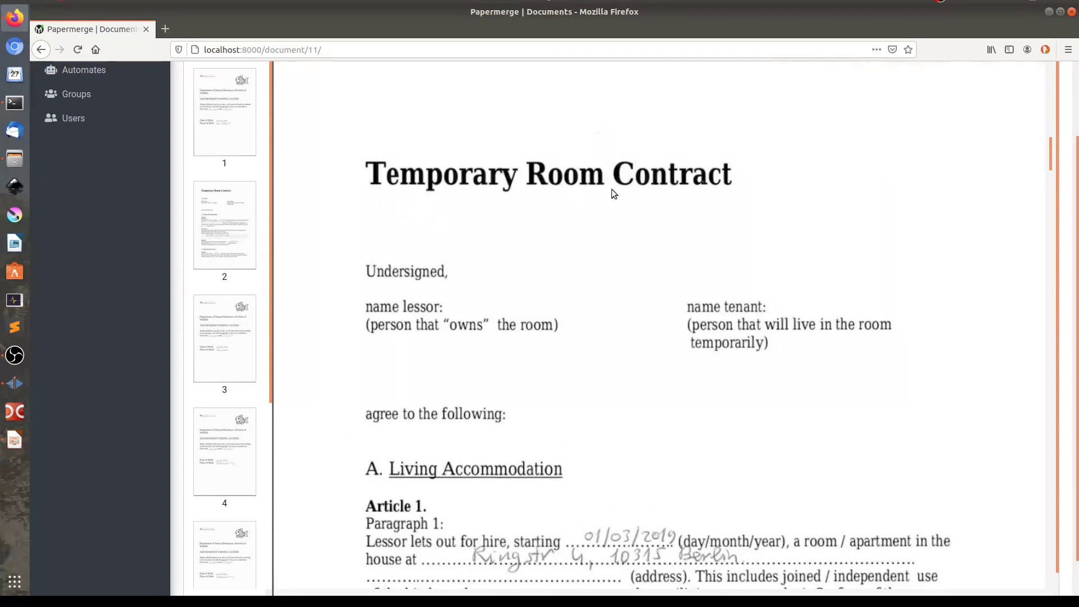
mouse_move(249, 216)
scroll(228, 453, down, 3)
scroll(228, 453, down, 2)
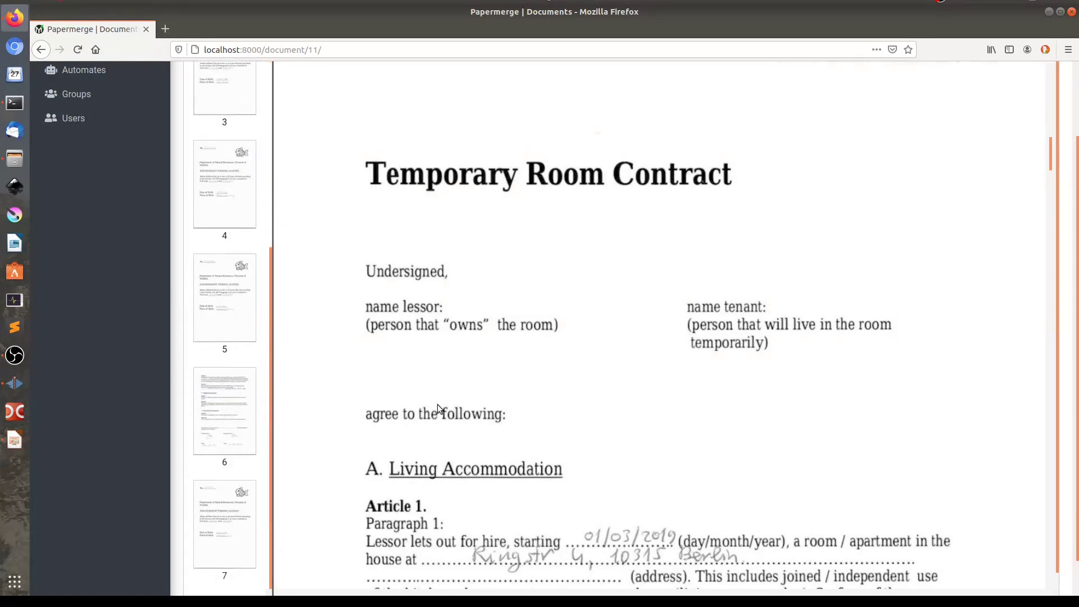
click(231, 403)
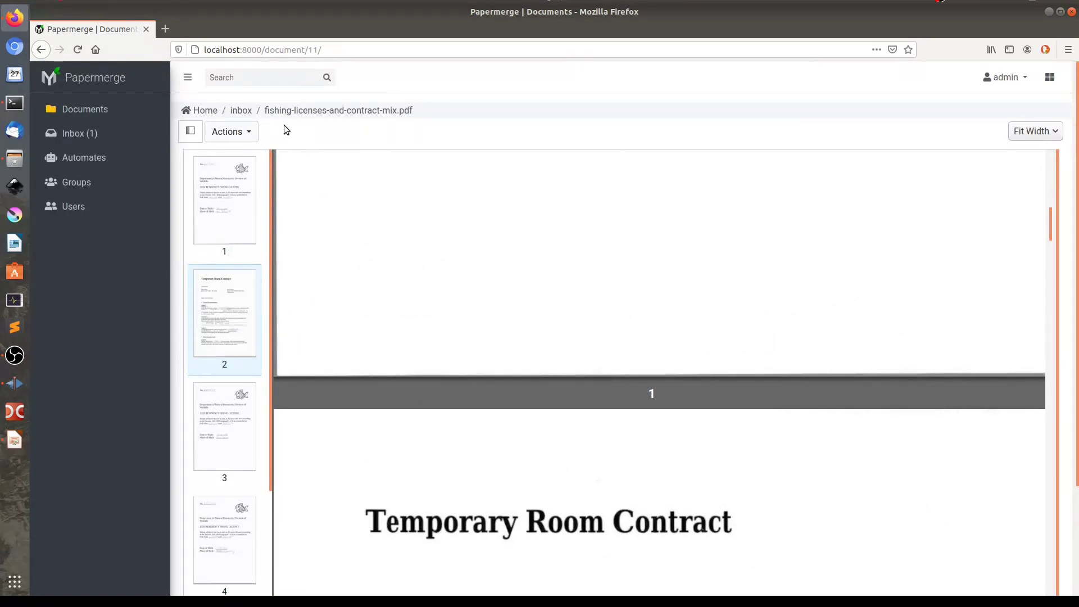
Cut the two contract pages and open the Room Contracts folder
click(250, 136)
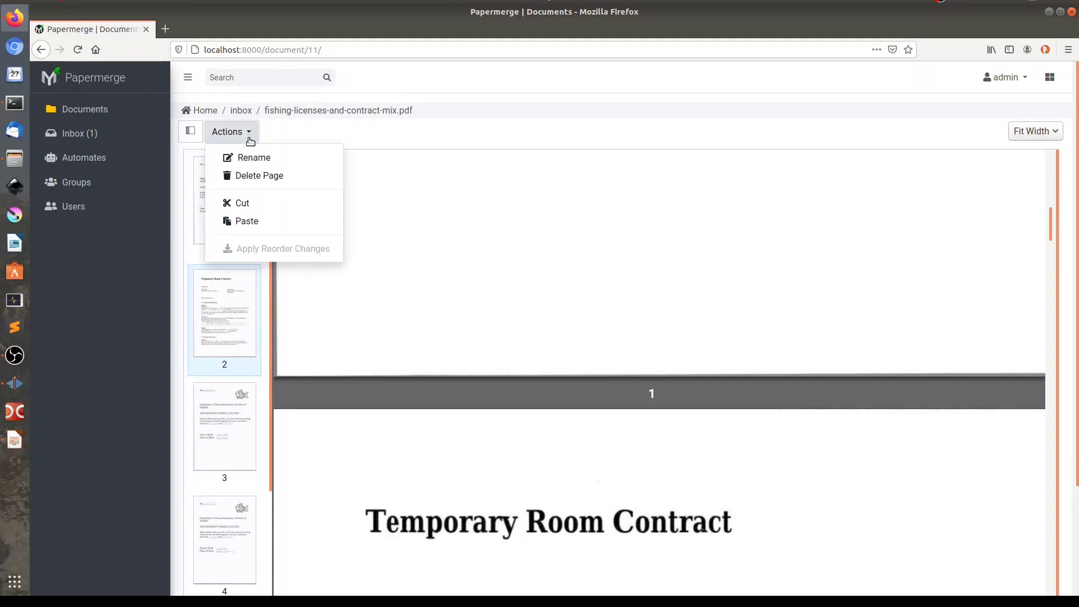
click(247, 205)
click(104, 112)
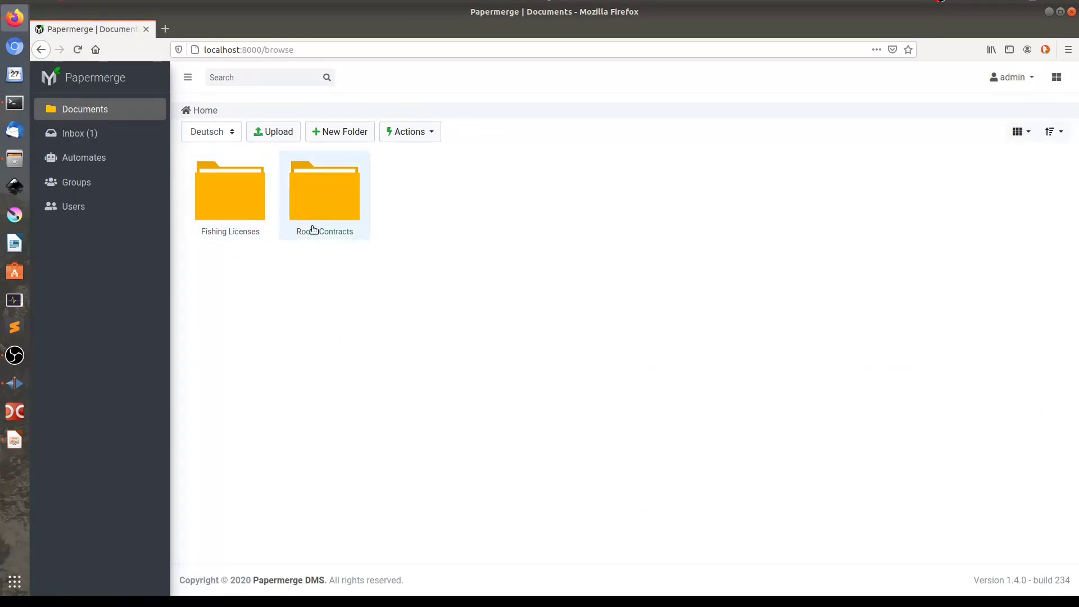
double_click(335, 190)
Paste the pages into Room Contracts as a new document and reload to show pasted.pdf
click(436, 133)
mouse_move(434, 178)
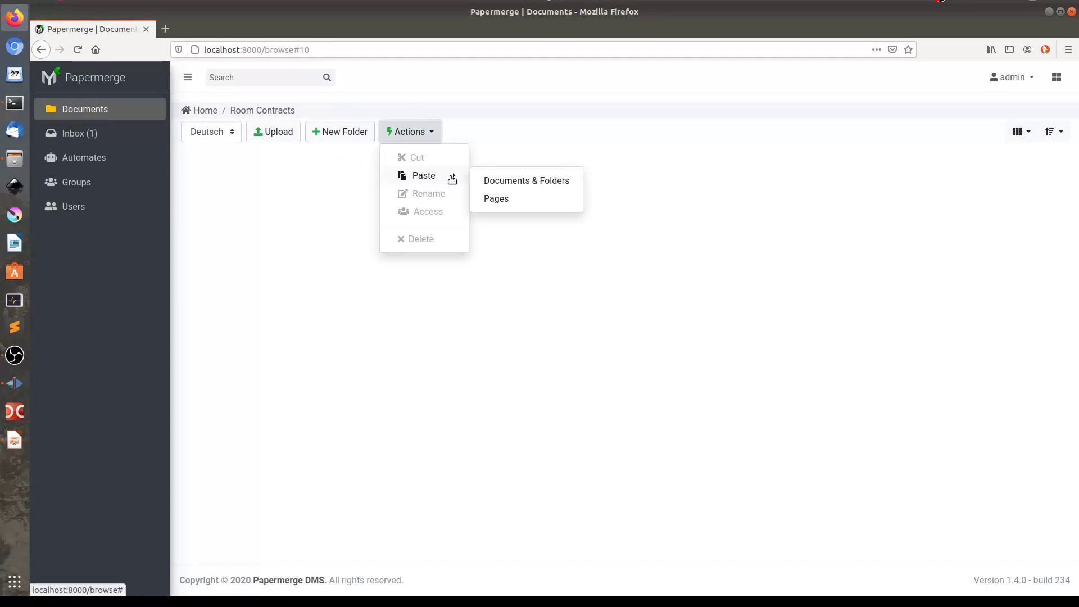
click(517, 199)
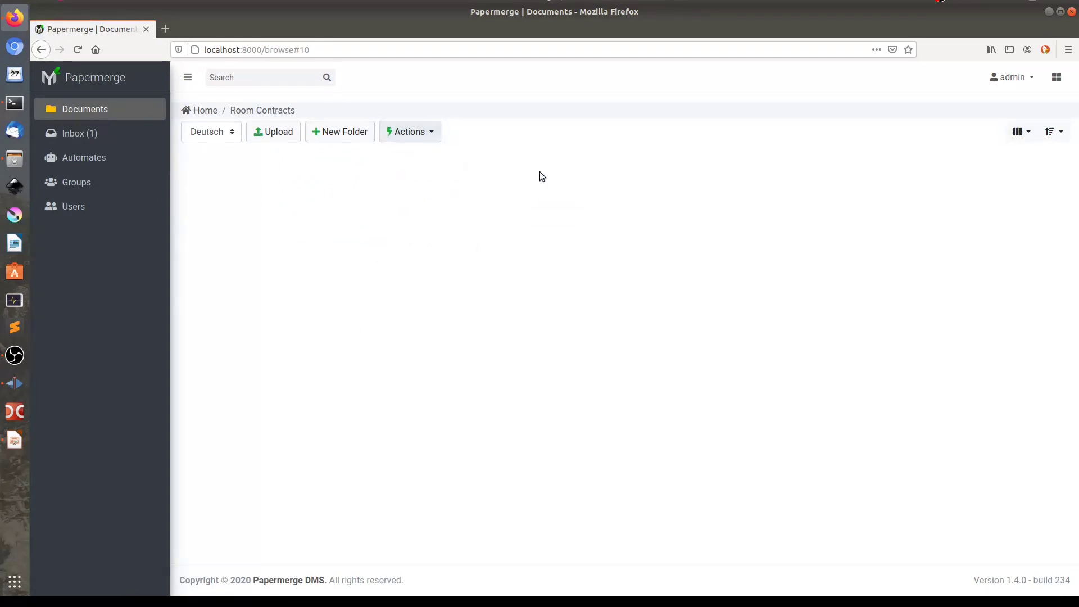
click(78, 50)
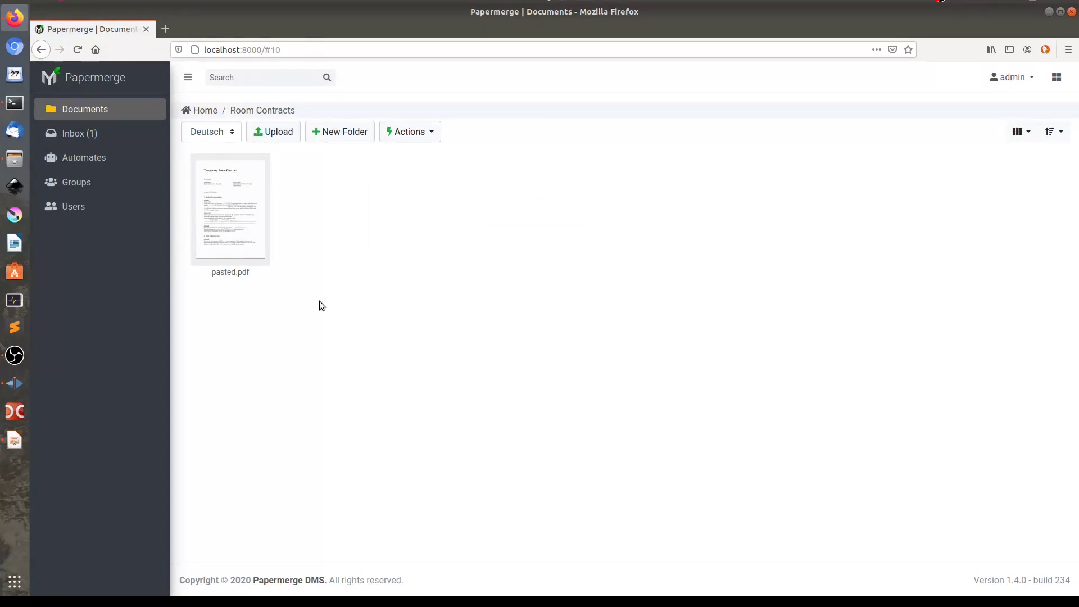
Open pasted.pdf, view both contract pages, then return to the inbox
double_click(248, 200)
scroll(556, 366, down, 10)
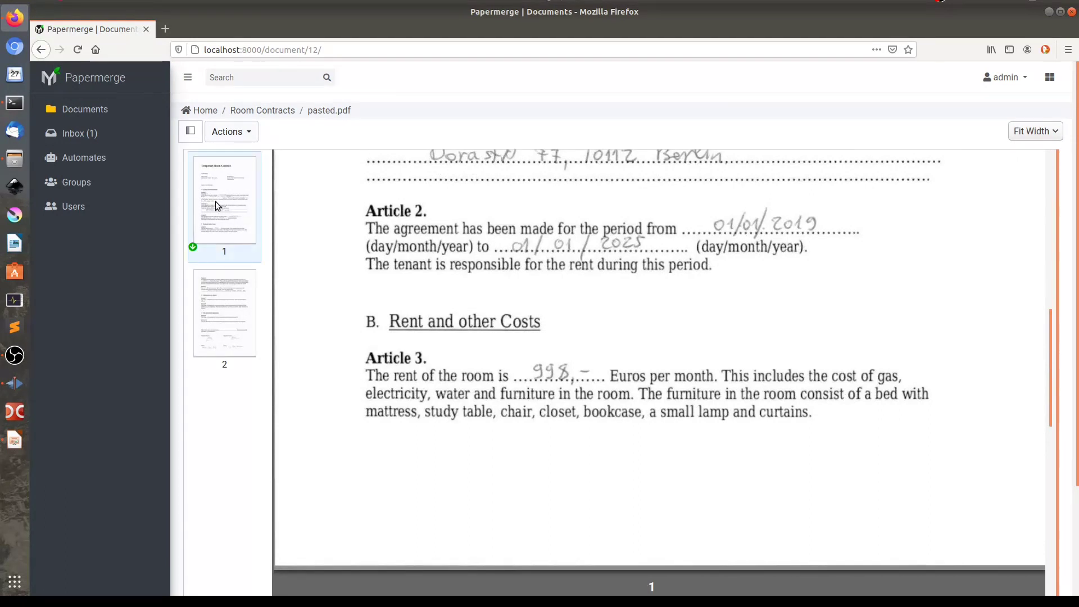
click(215, 201)
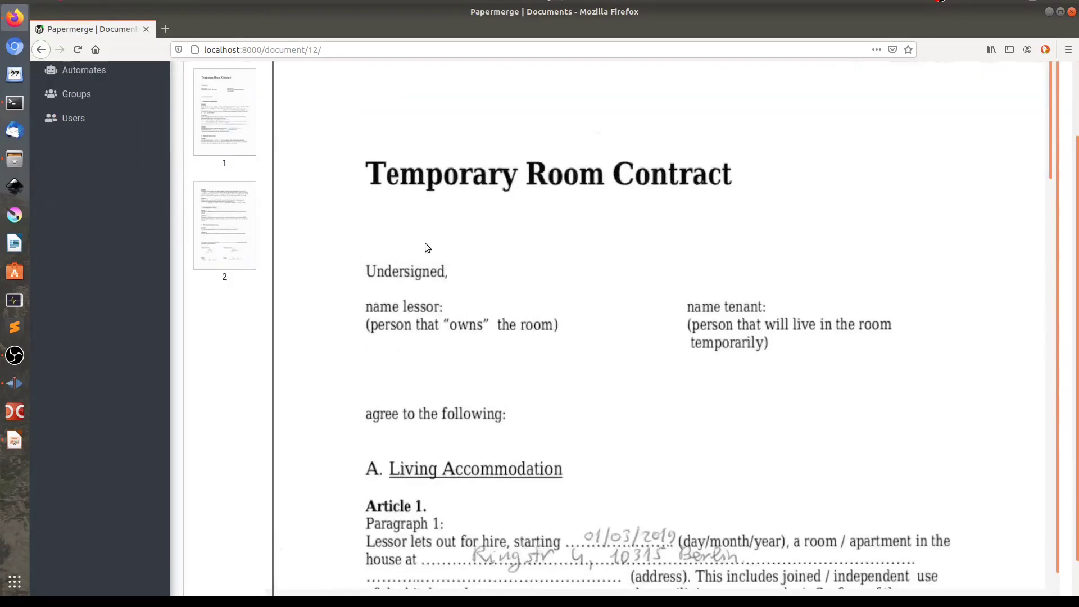
click(231, 225)
scroll(613, 309, down, 8)
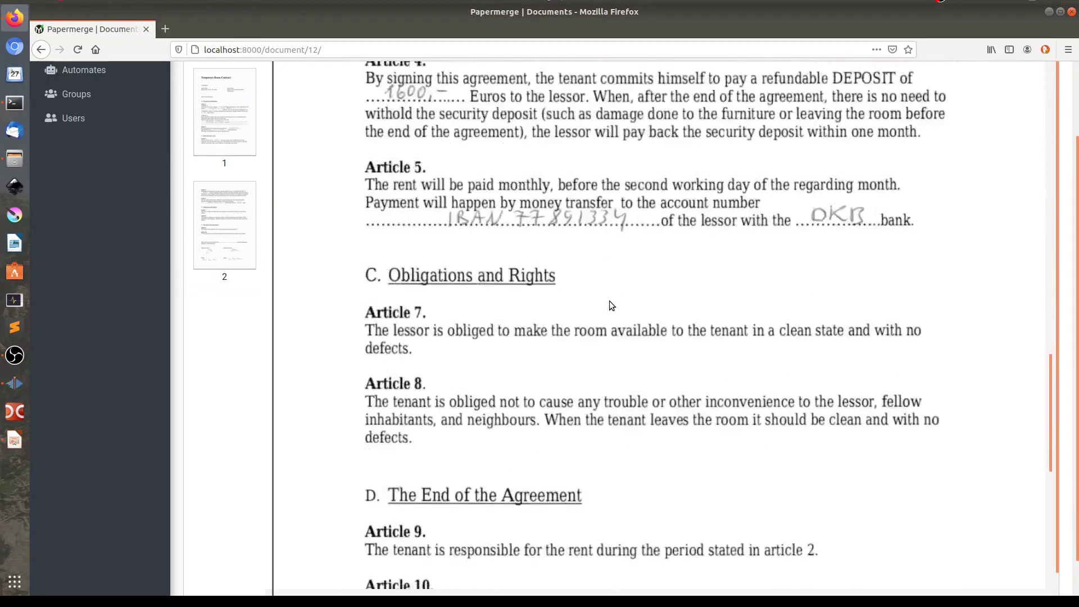
key(alt+Left)
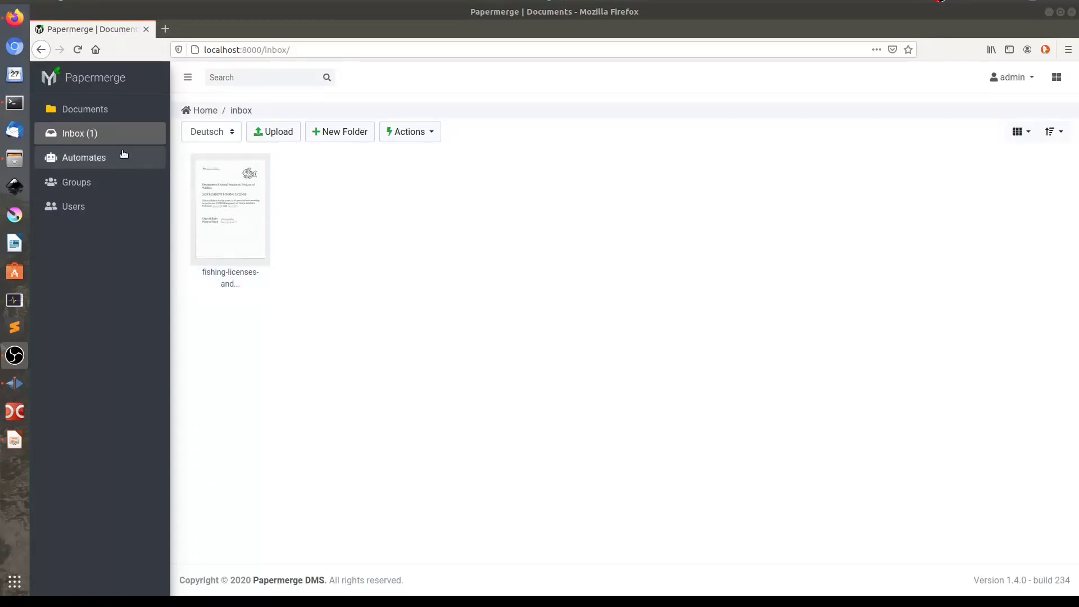
Cut the first fishing license page from the scan and bring up actions in Fishing Licenses
double_click(223, 207)
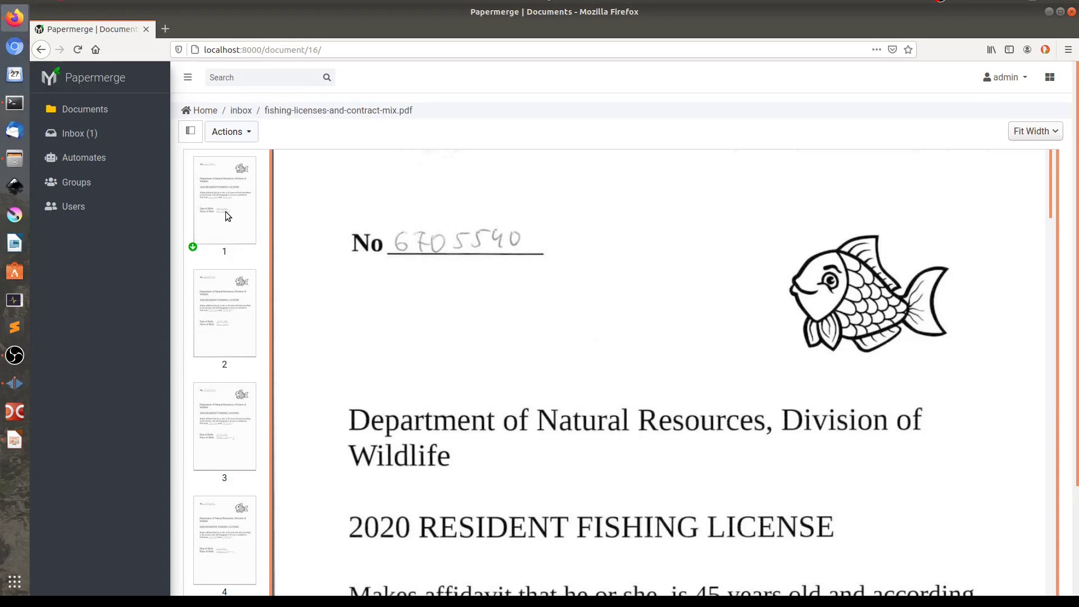
click(400, 251)
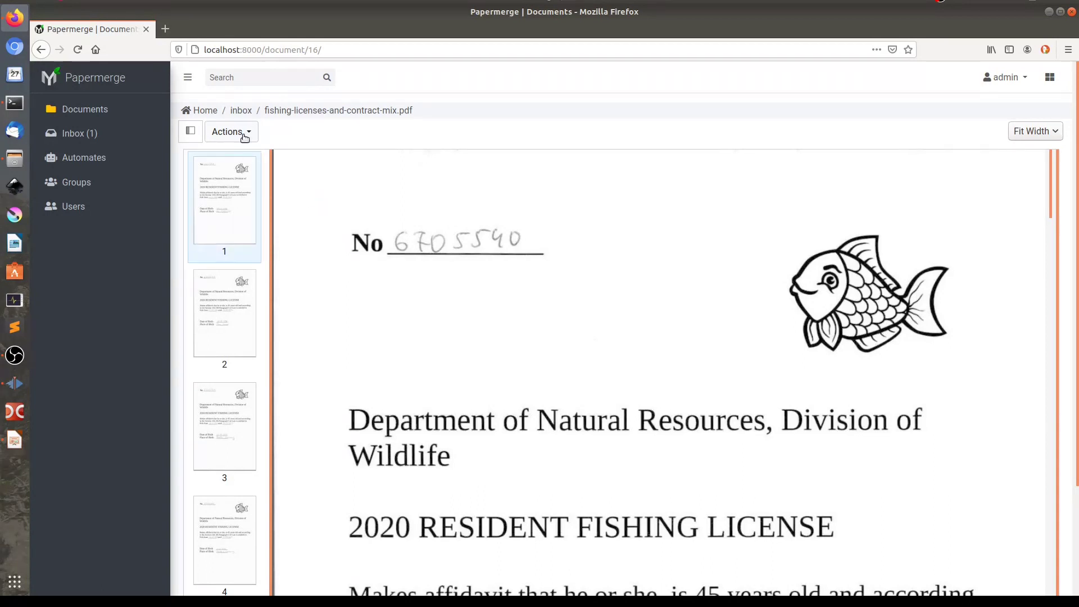
click(245, 135)
click(241, 203)
click(85, 109)
click(410, 131)
Paste the first license page into Fishing Licenses and return to the inbox
mouse_move(436, 179)
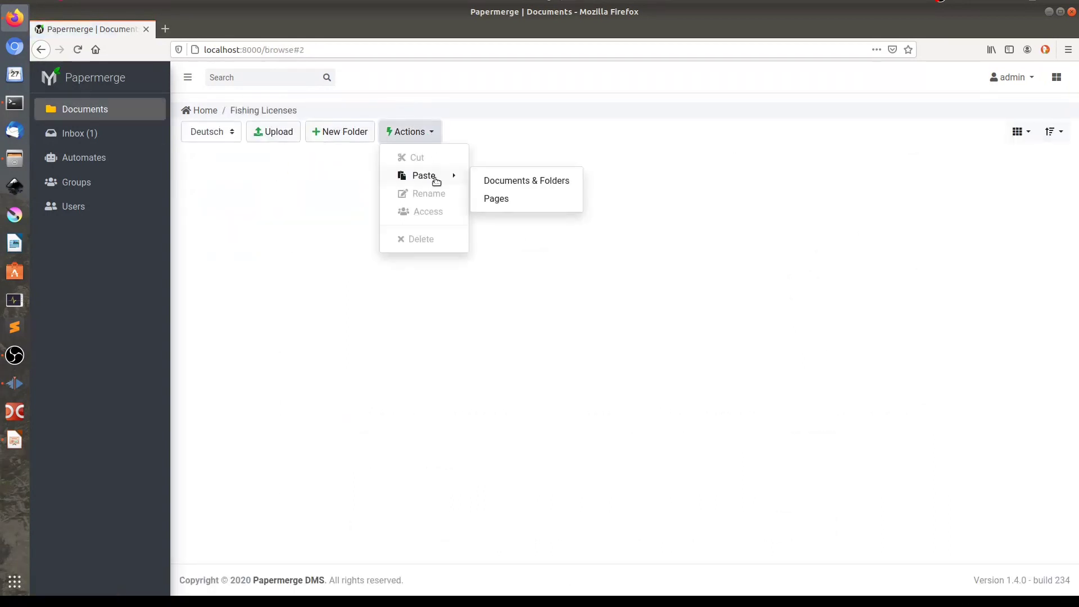
click(498, 199)
click(99, 111)
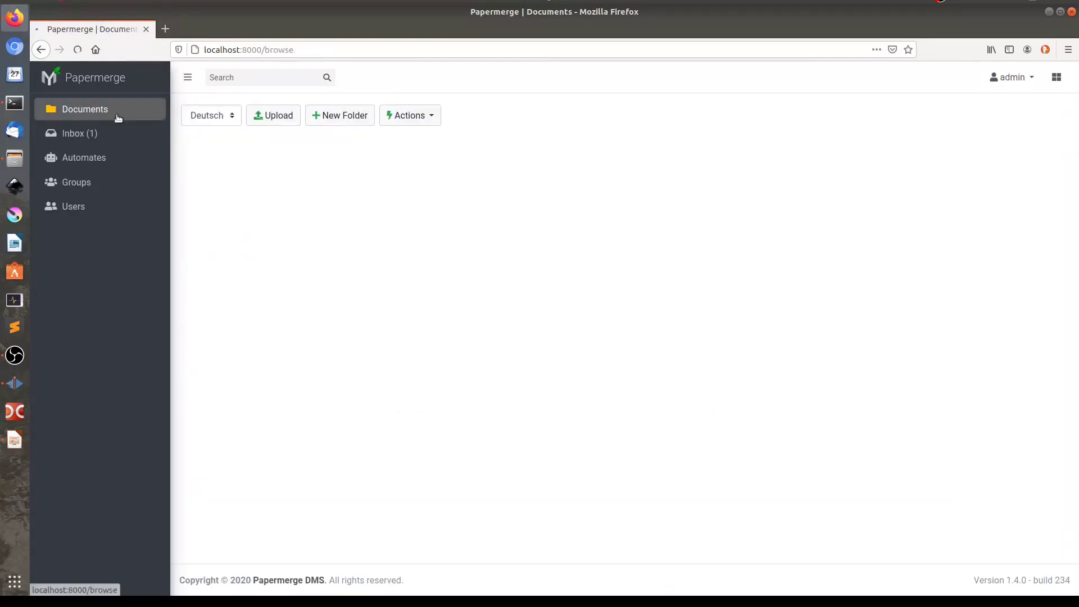
click(79, 133)
Move each remaining license page into Fishing Licenses as its own document, then open Room Contracts
click(84, 109)
double_click(230, 208)
click(410, 132)
click(79, 133)
double_click(230, 208)
click(84, 109)
double_click(231, 208)
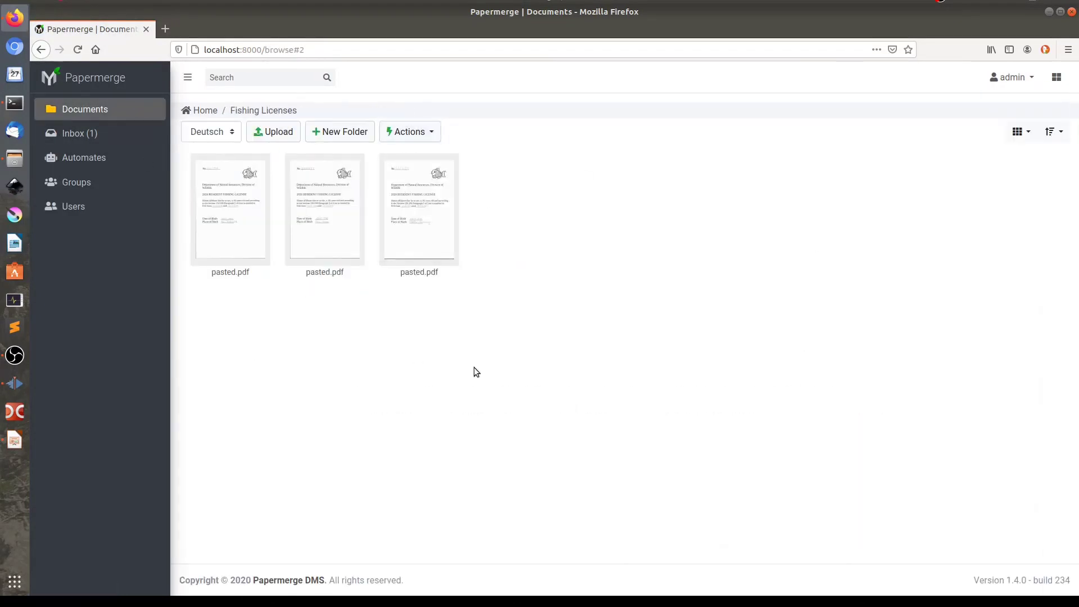
click(85, 109)
double_click(230, 191)
click(409, 132)
click(84, 109)
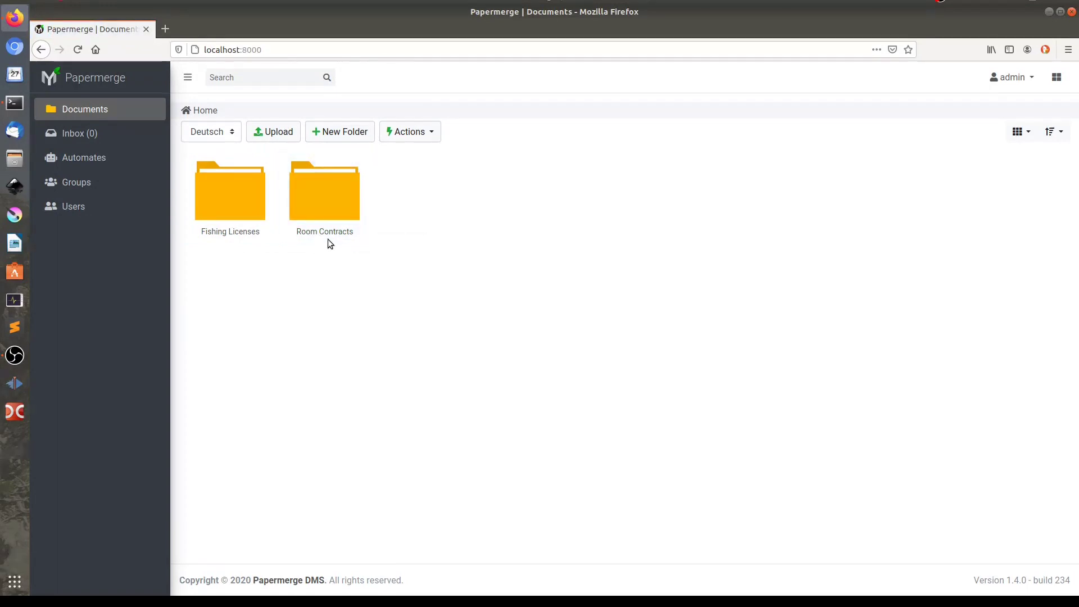
double_click(341, 207)
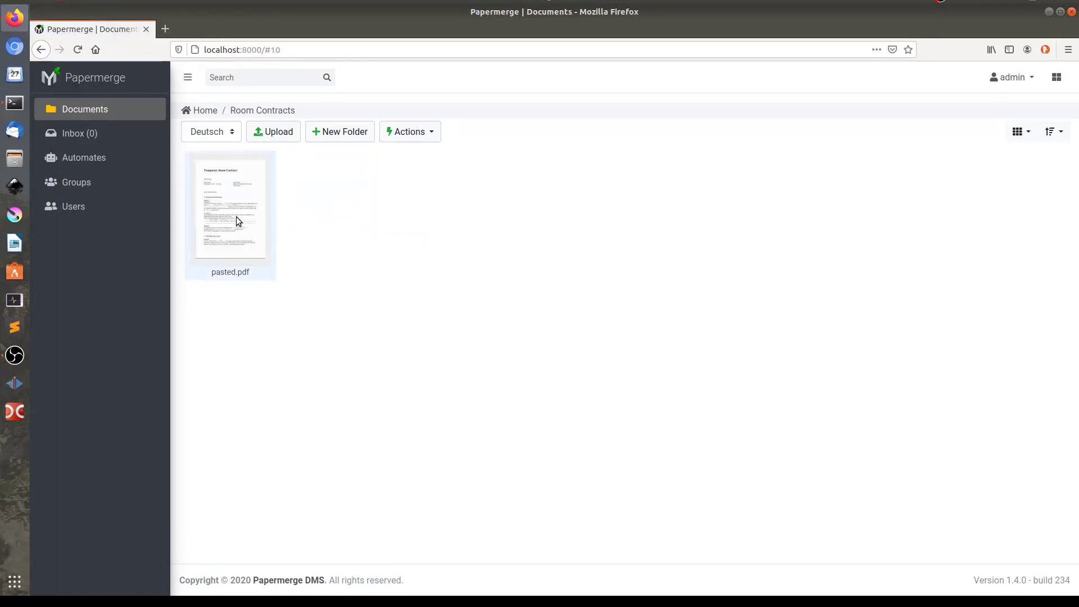
Rename pasted.pdf to 'Temporary Room Contract' and go back to the Home folder
click(244, 194)
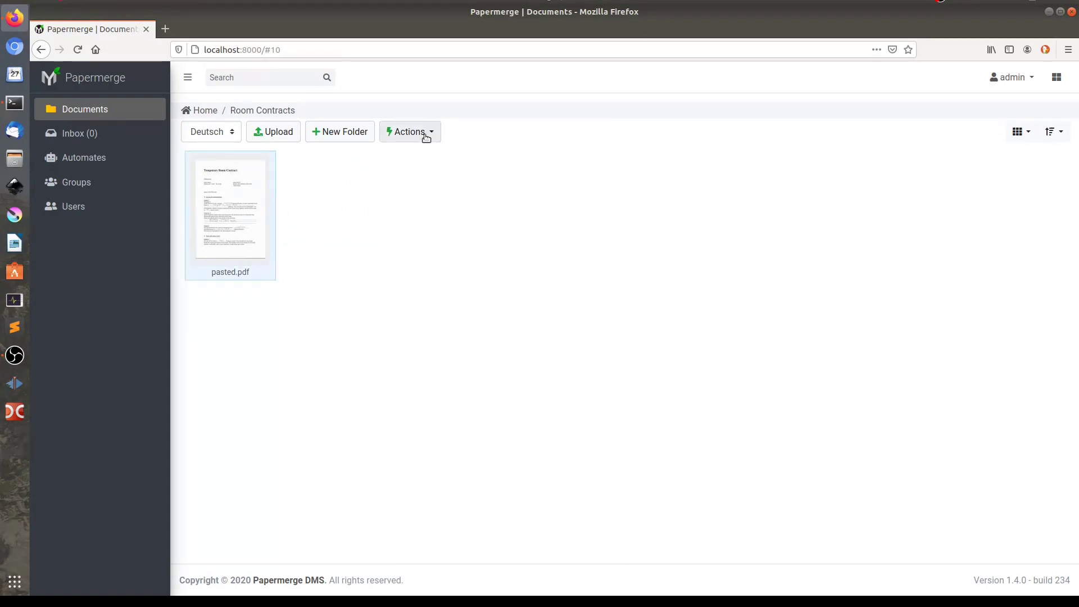
click(423, 133)
click(425, 193)
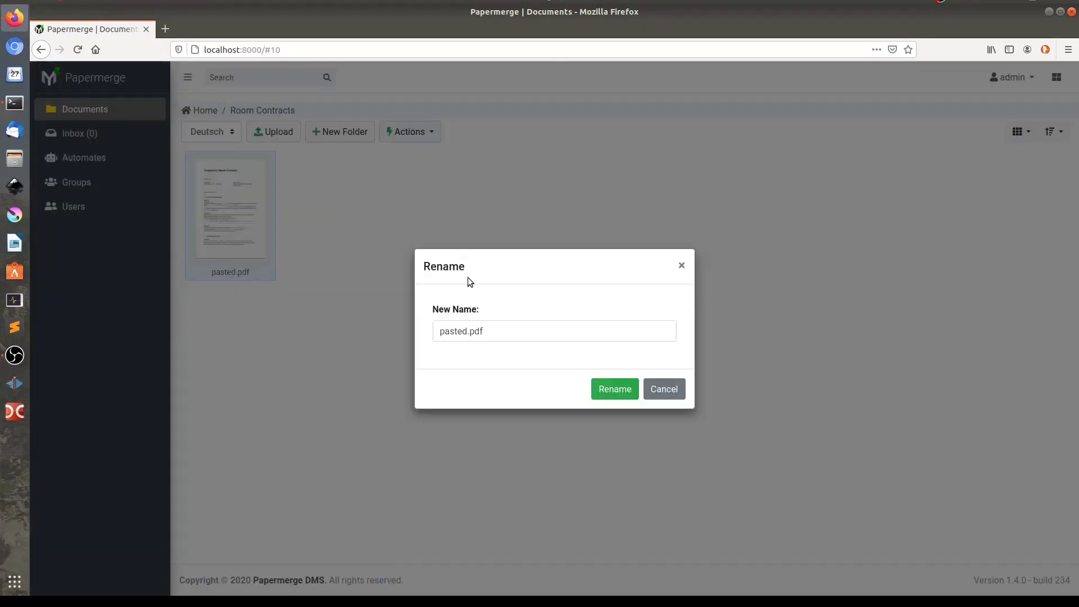
double_click(453, 331)
text(Temporary )
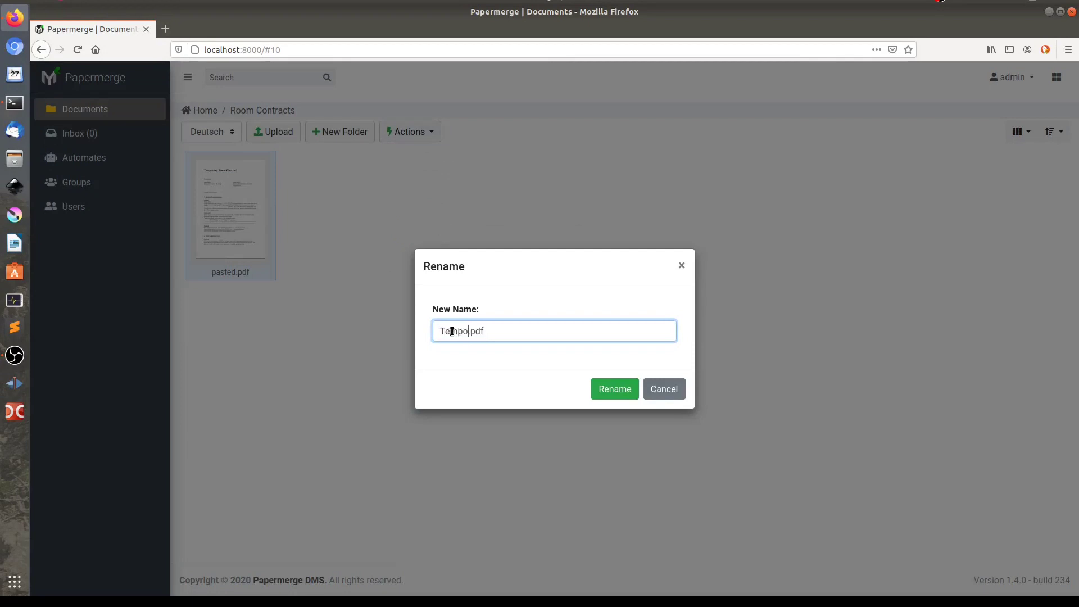
text(Room Contract)
key(Return)
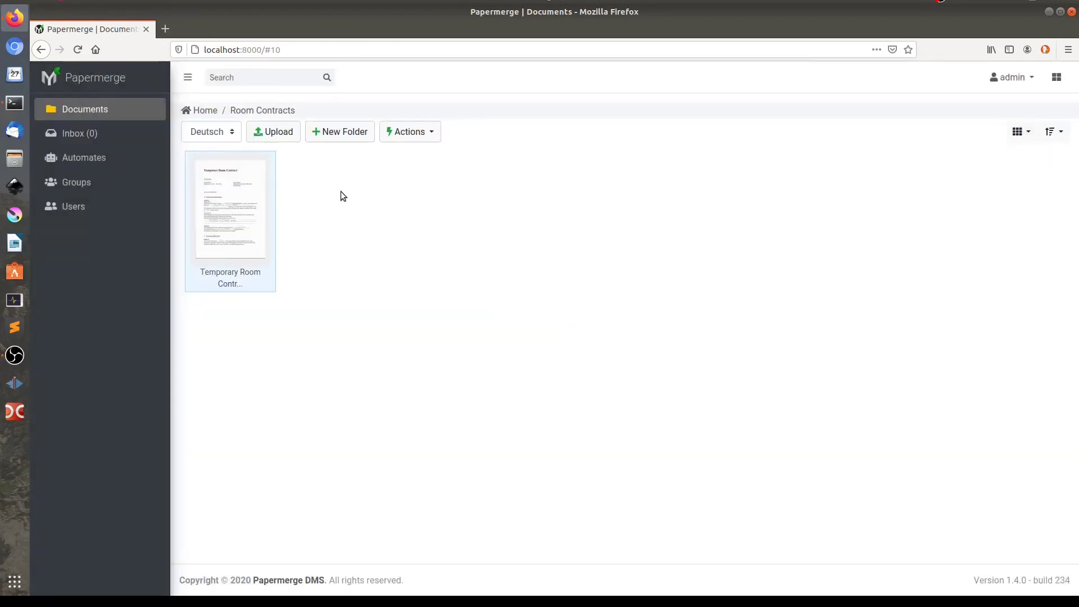
key(alt+Left)
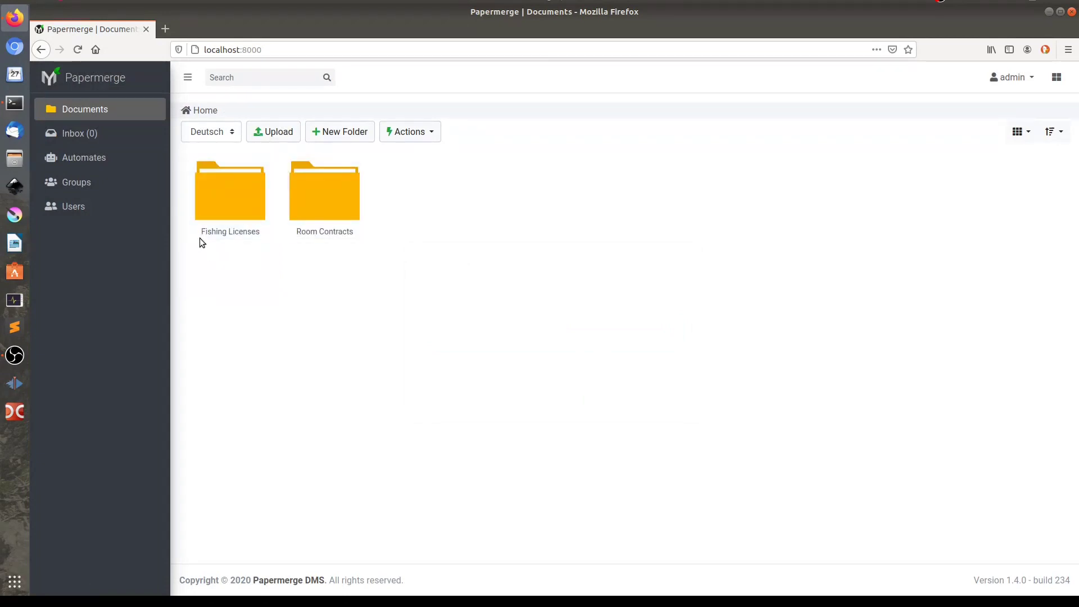
double_click(229, 201)
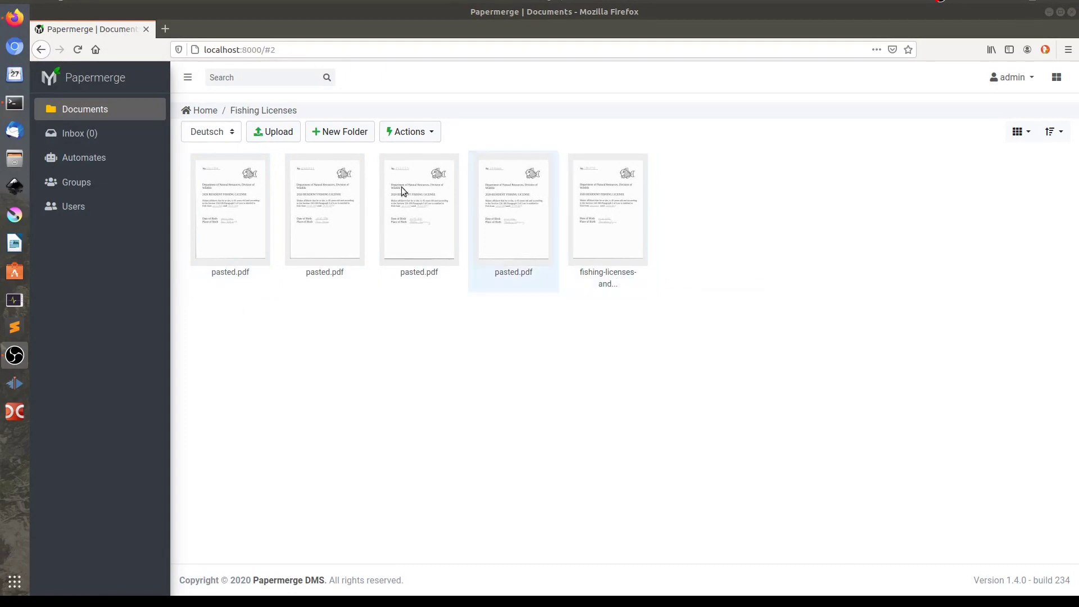
click(298, 290)
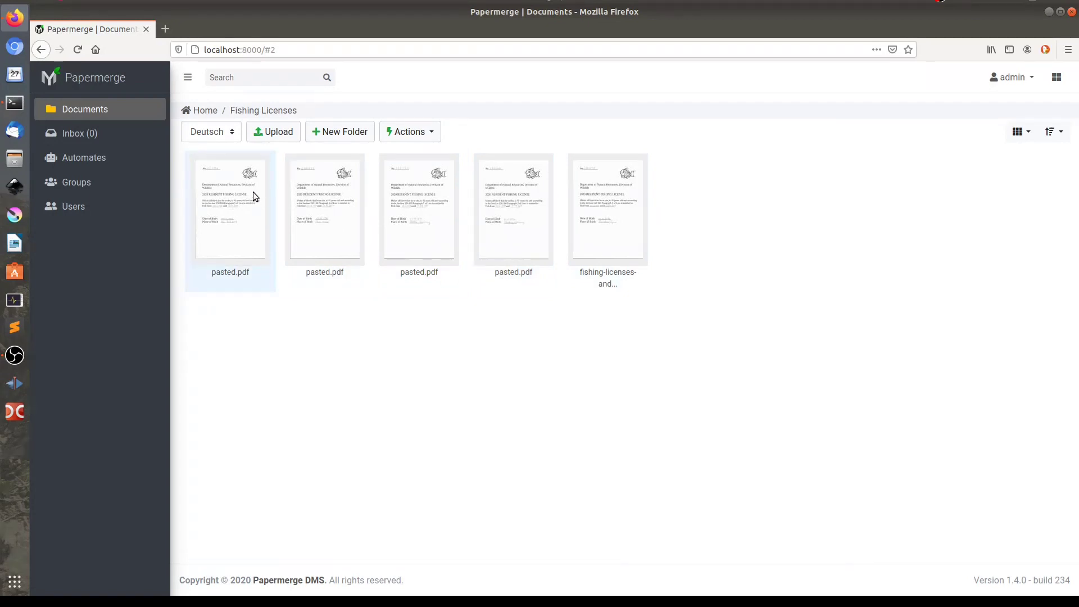
click(197, 111)
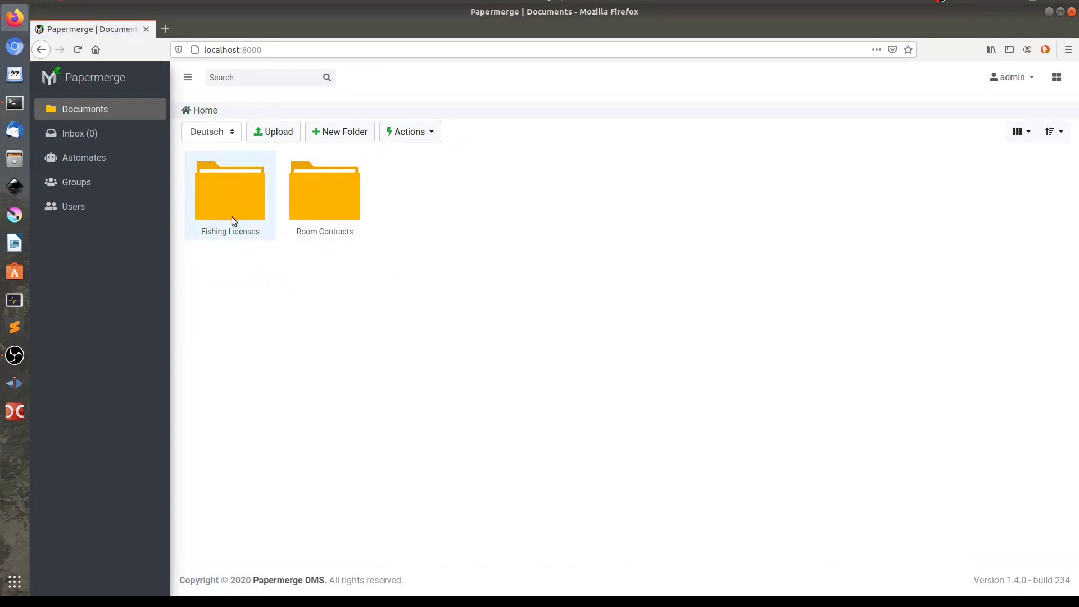
click(243, 201)
Add a text metadata field named 'License Number' to Fishing Licenses
click(1058, 79)
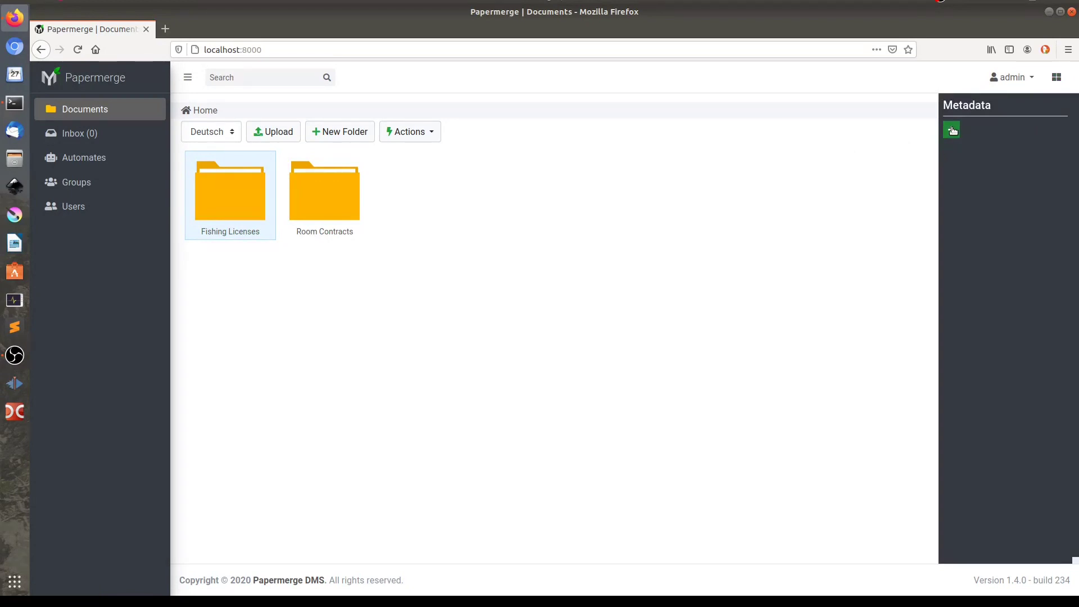
click(951, 131)
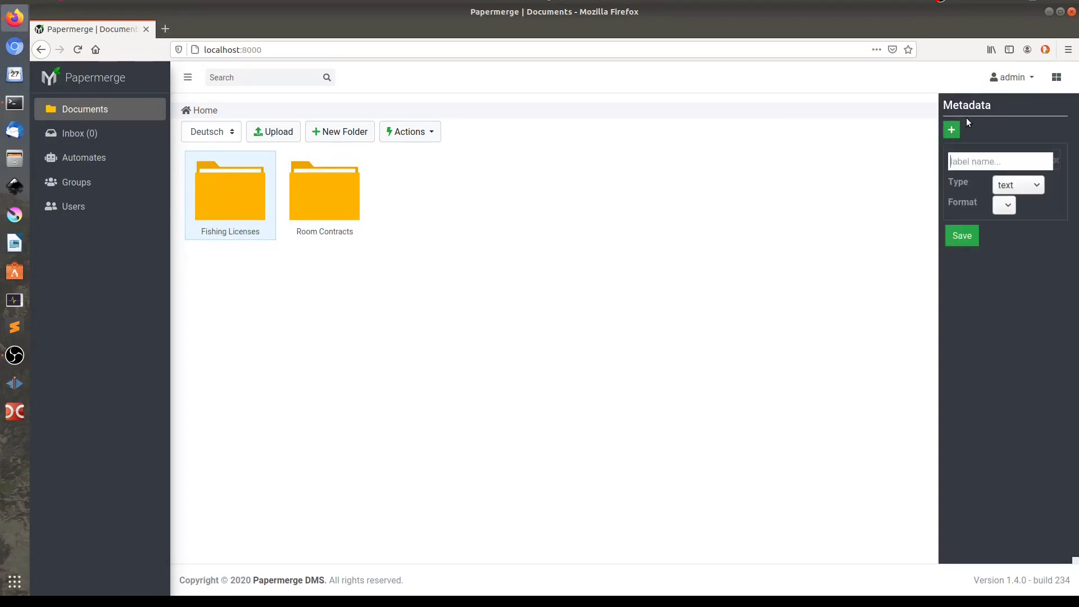
text(License Number)
Add a dd.mm.yy date field 'Expiration Date', save, and open Fishing Licenses
click(951, 130)
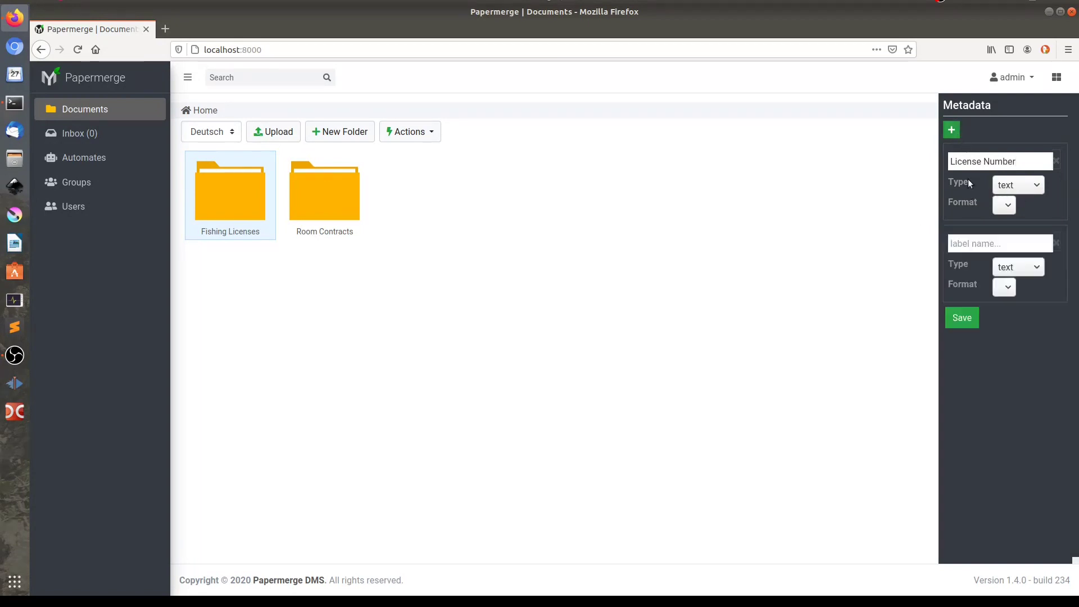
click(974, 244)
text(Expiration Date)
click(1028, 270)
click(1006, 330)
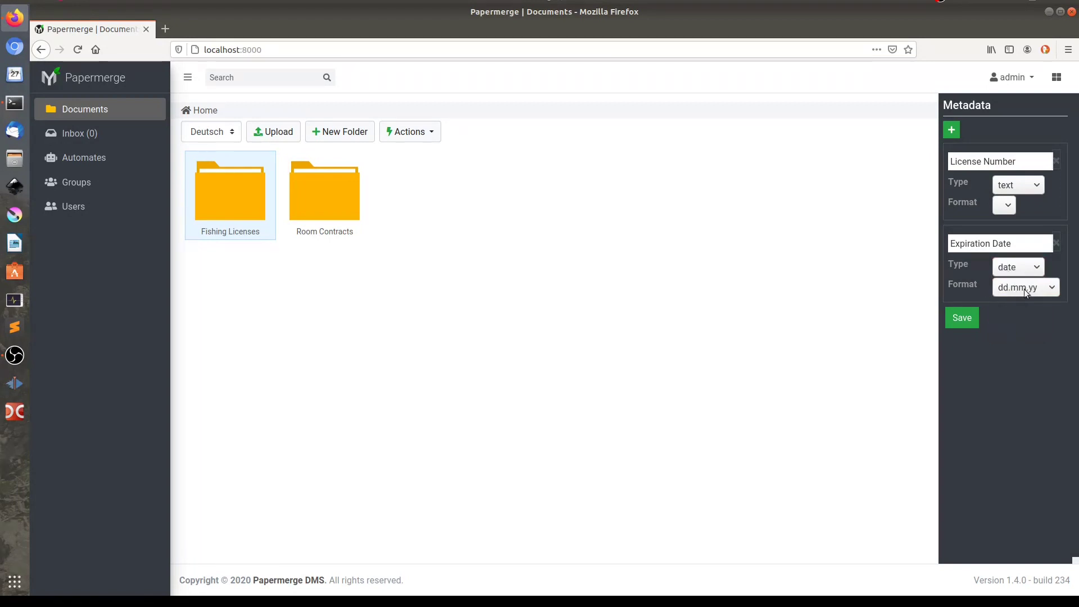
click(964, 327)
double_click(228, 186)
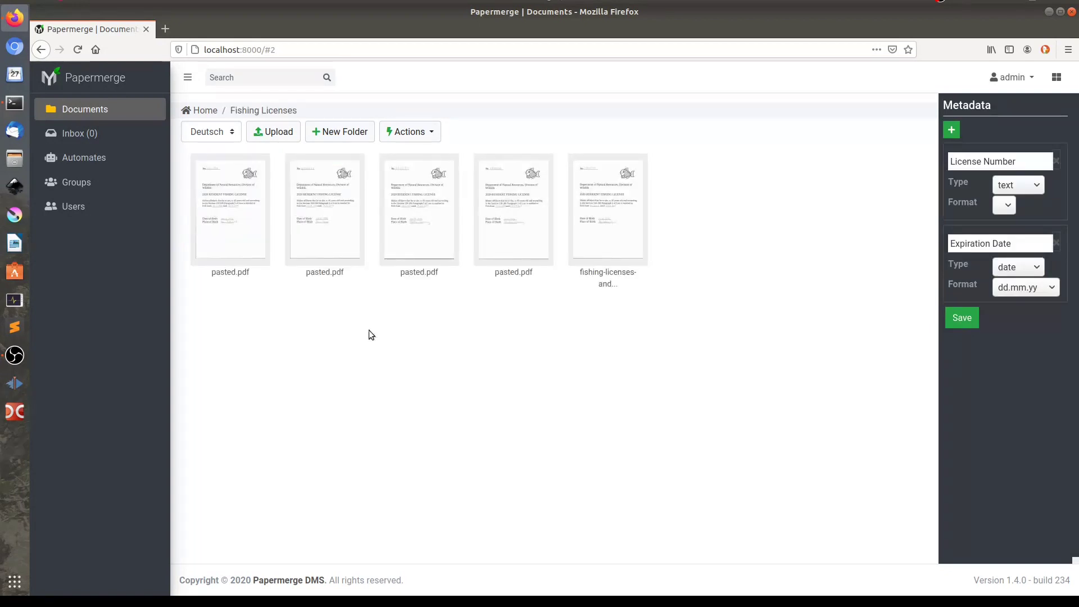
click(233, 194)
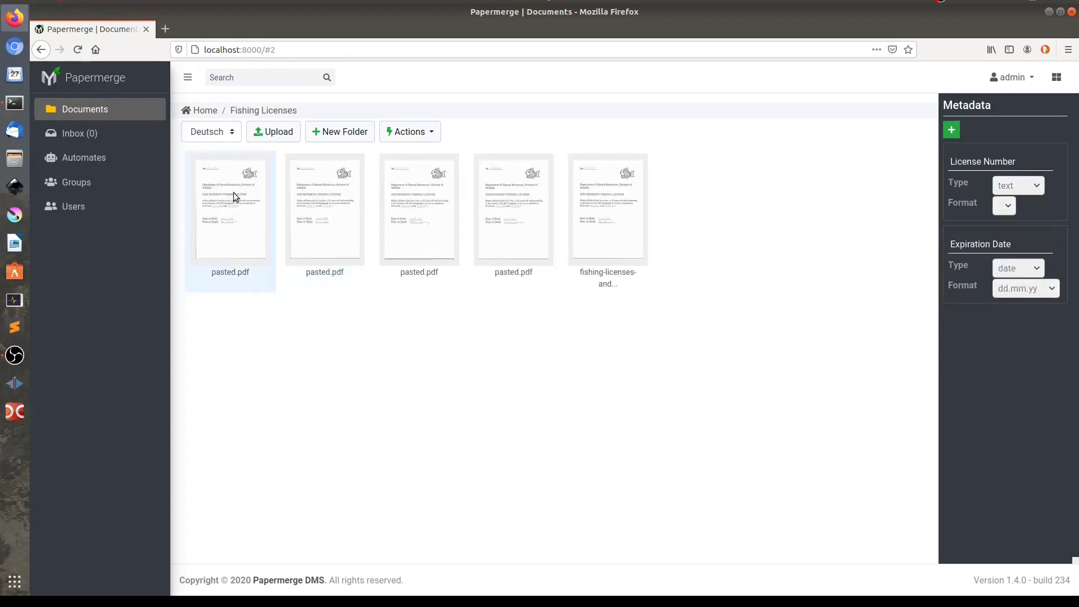
double_click(233, 192)
click(1049, 78)
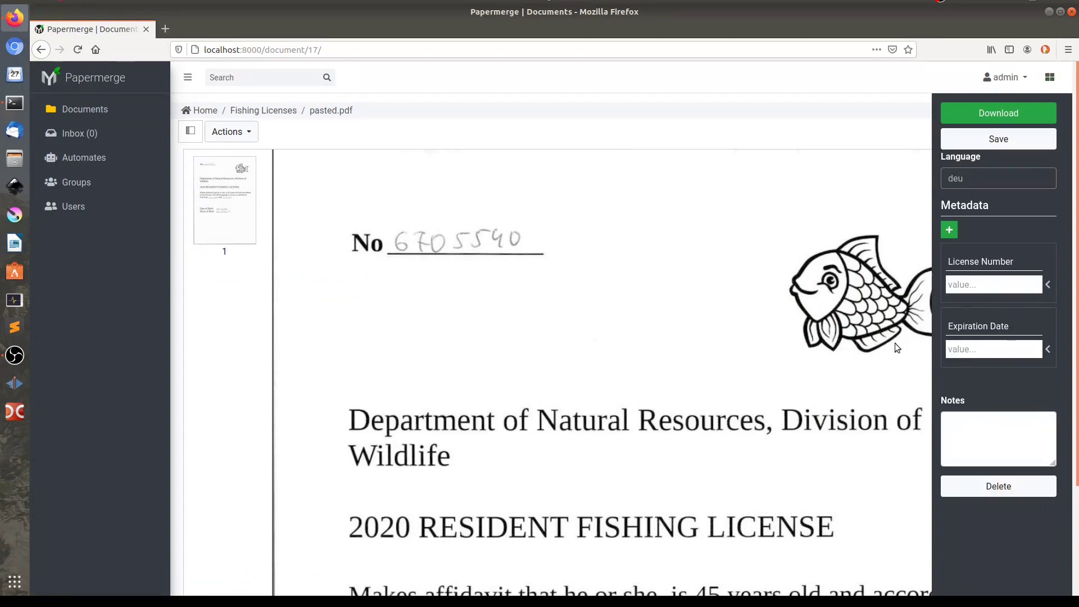
click(1012, 282)
scroll(693, 372, down, 5)
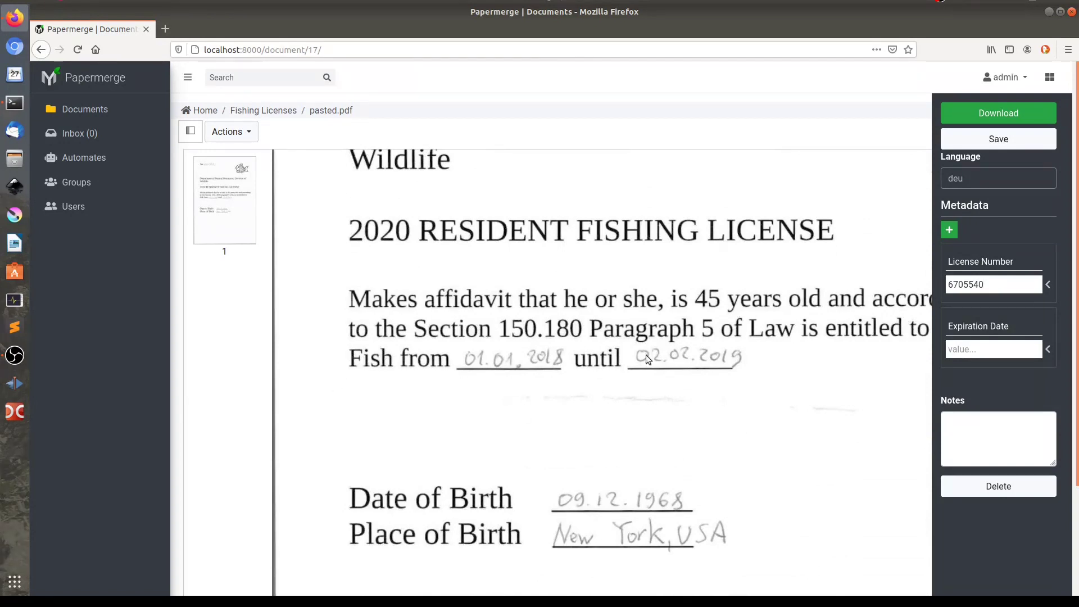
click(966, 343)
text(02.02.2019)
click(991, 144)
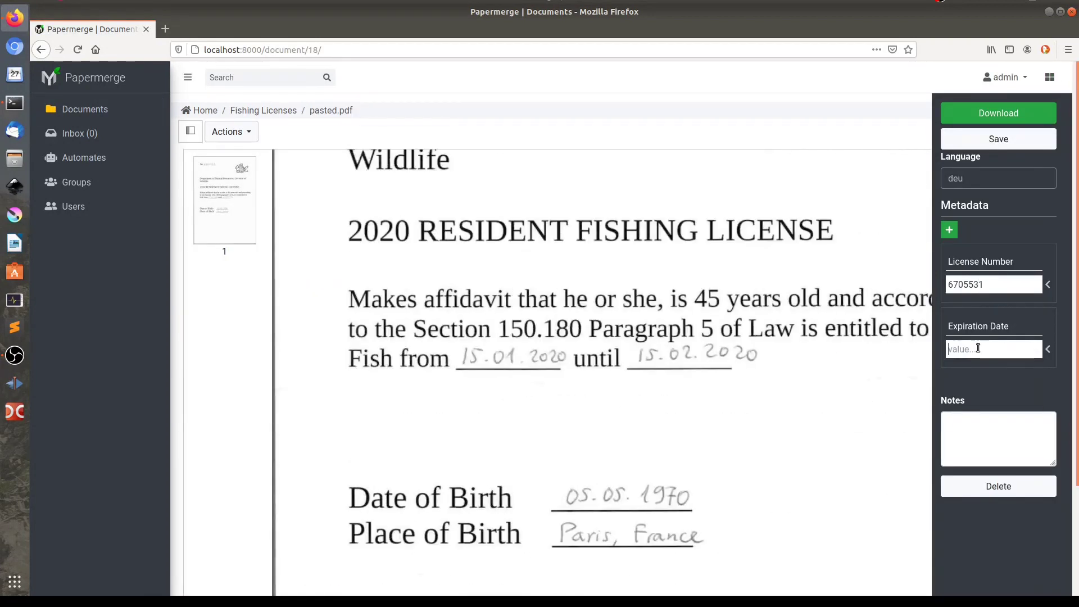
Enter further license details (35534, 15.02.2020, 19.03.2021), save and return to the folder
text(15.02.2020)
click(1014, 139)
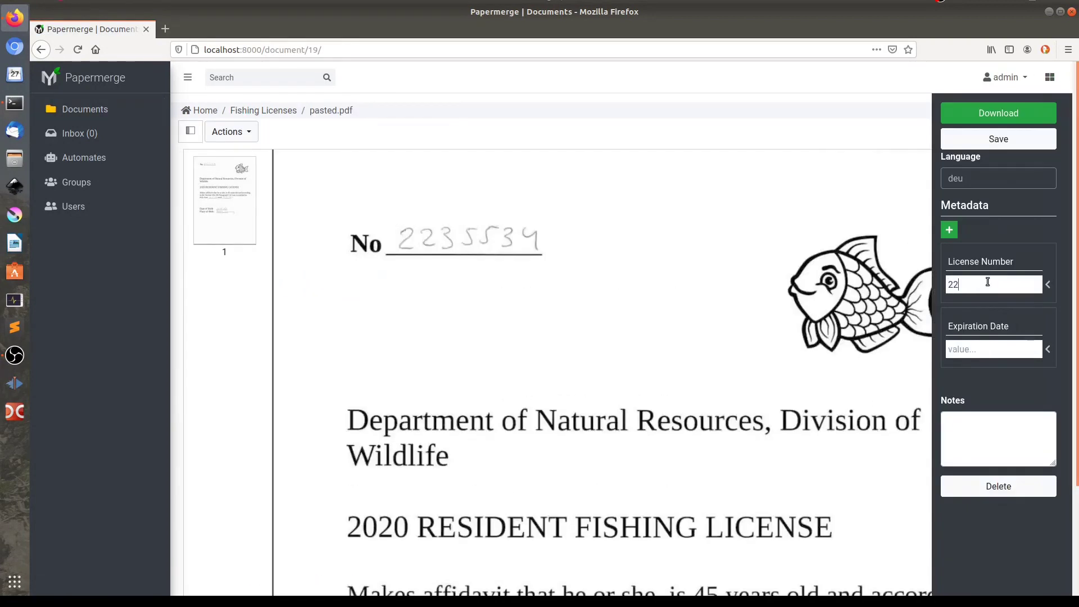
click(978, 346)
text(19.03.2021)
click(963, 139)
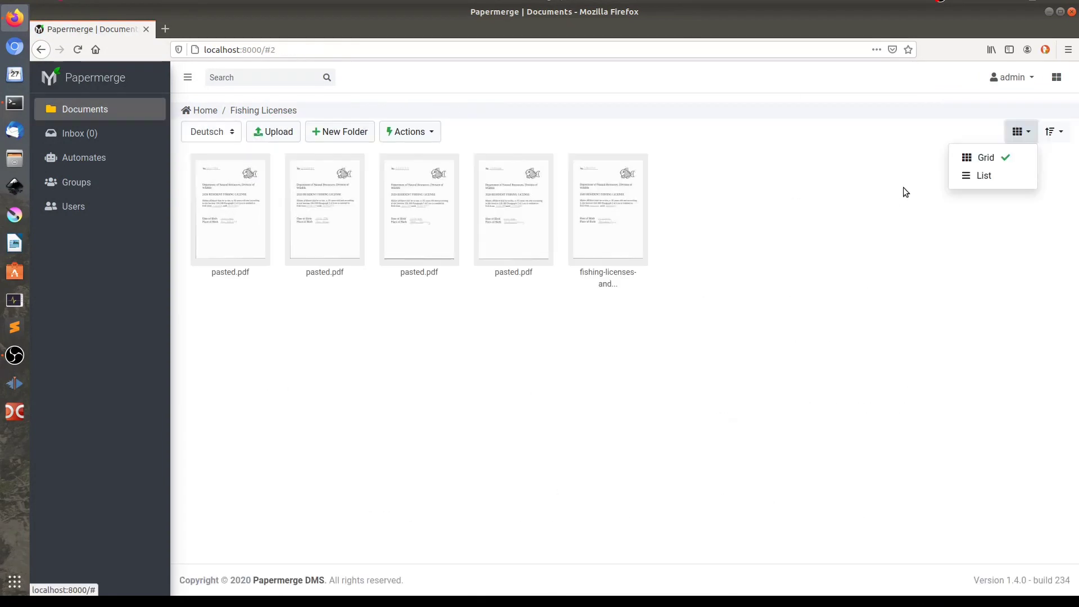
click(902, 185)
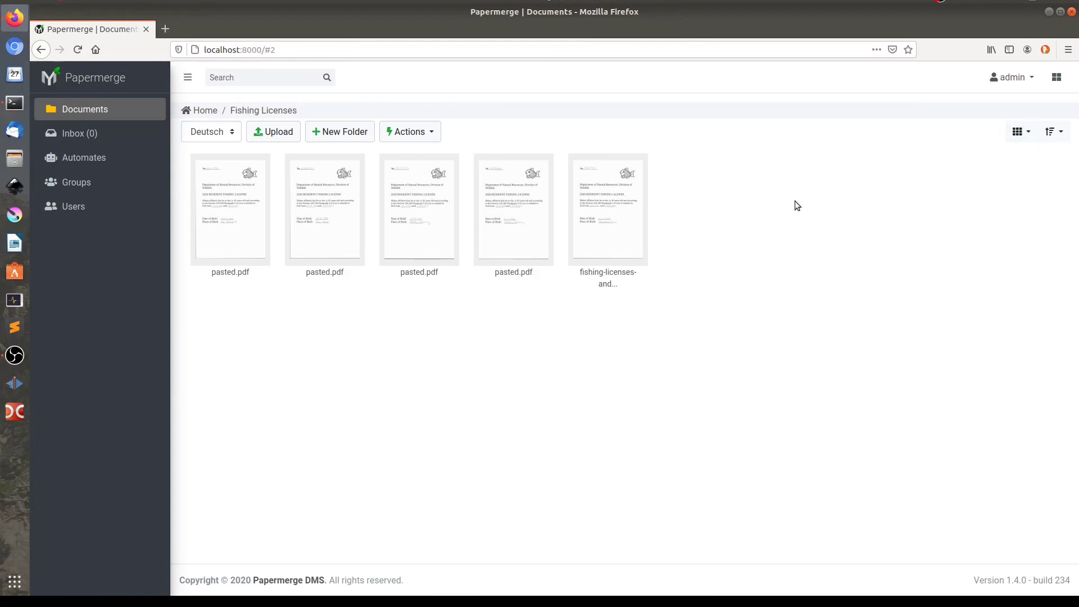
Switch Fishing Licenses to list view, sort by Expiration Date ascending, and highlight one expiration year
click(1028, 133)
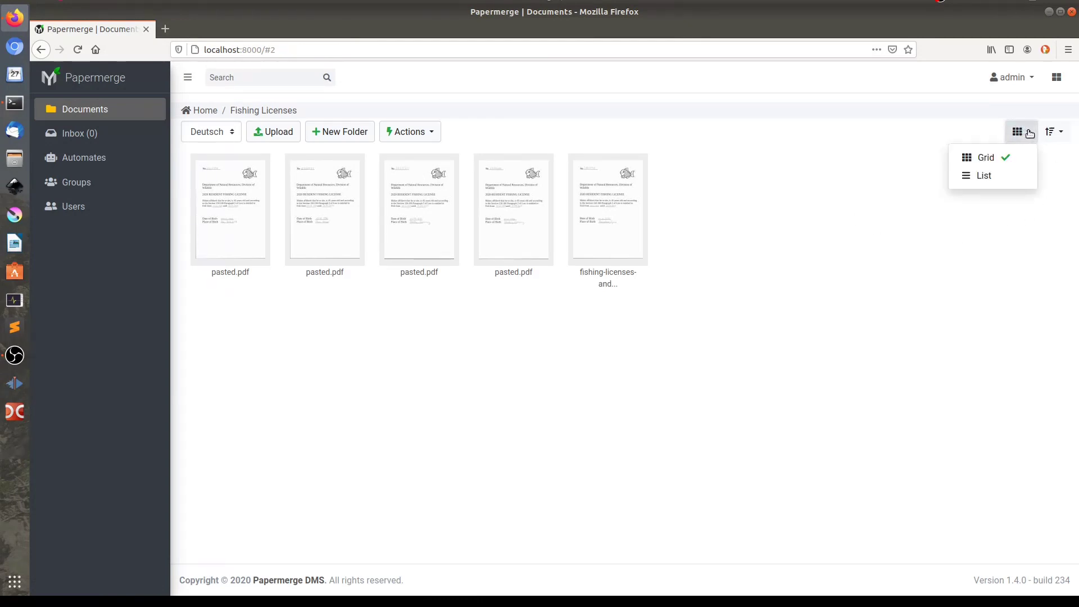
click(984, 174)
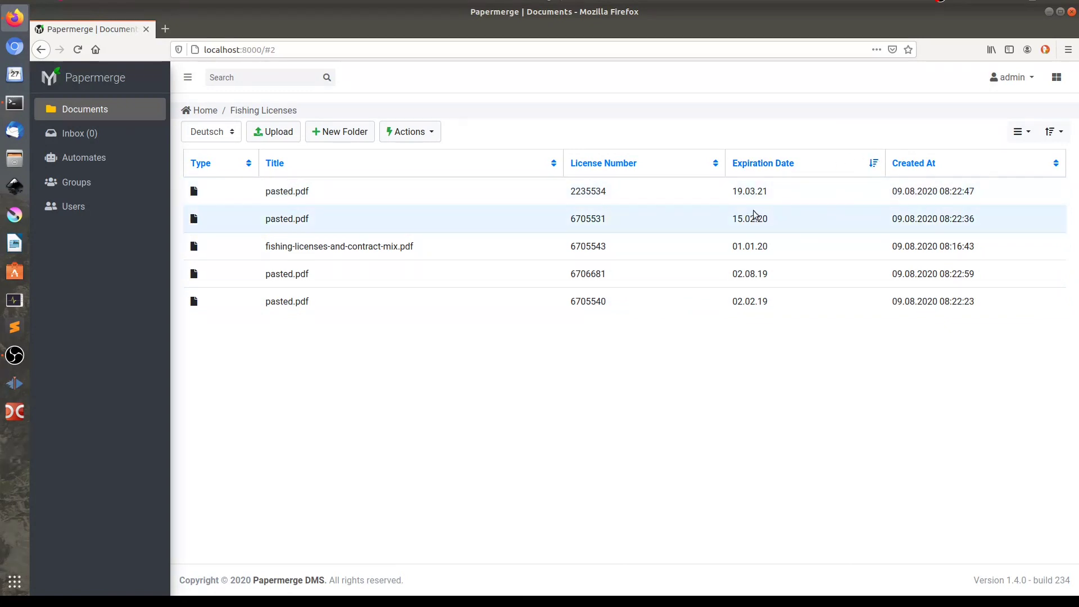
click(872, 163)
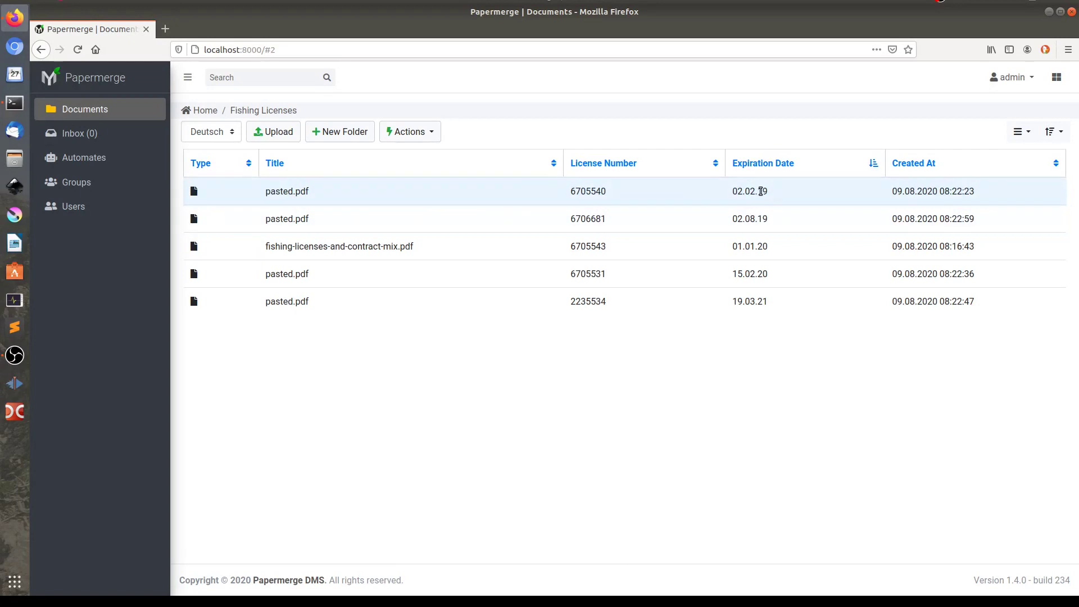
double_click(762, 191)
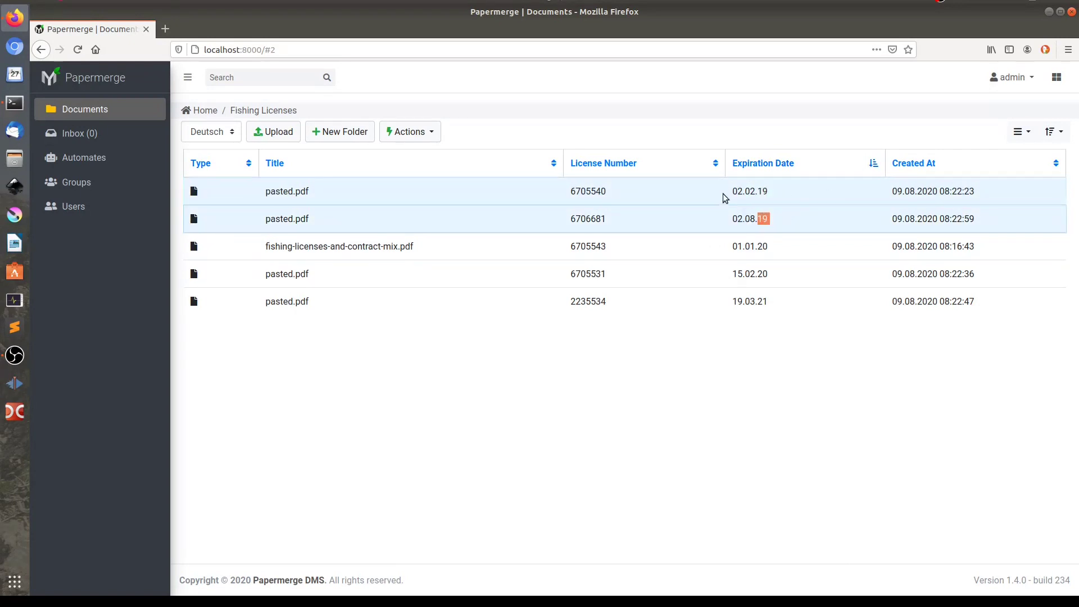
click(716, 221)
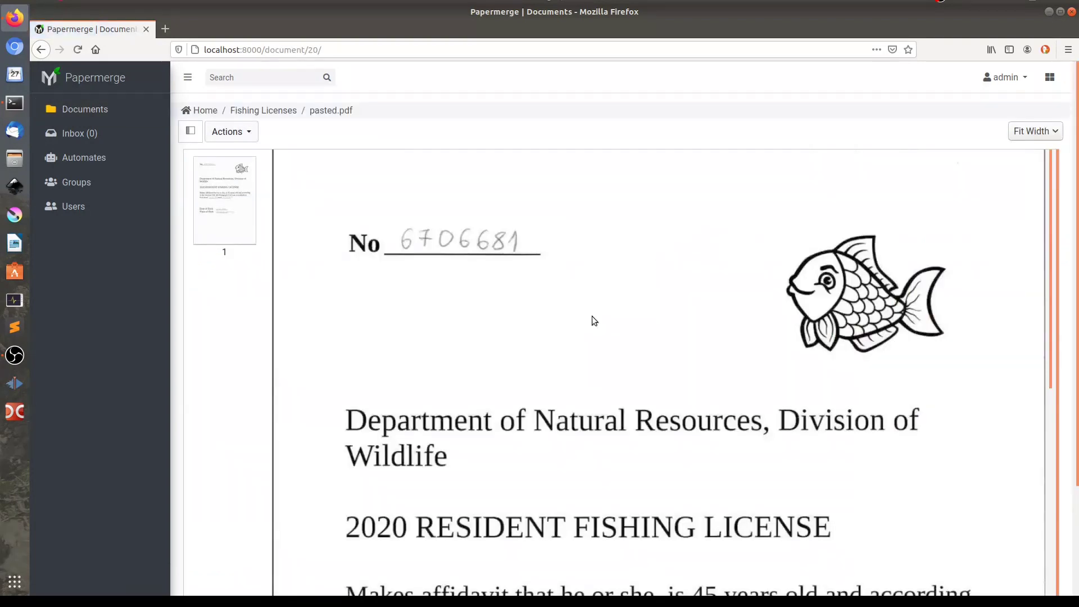
scroll(598, 421, down, 4)
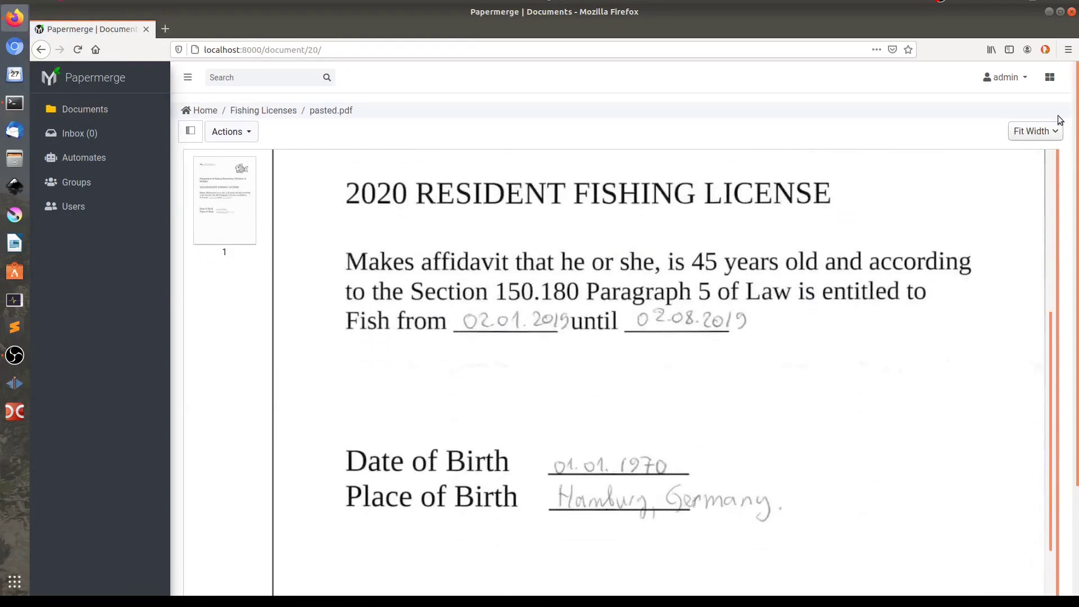
click(1050, 77)
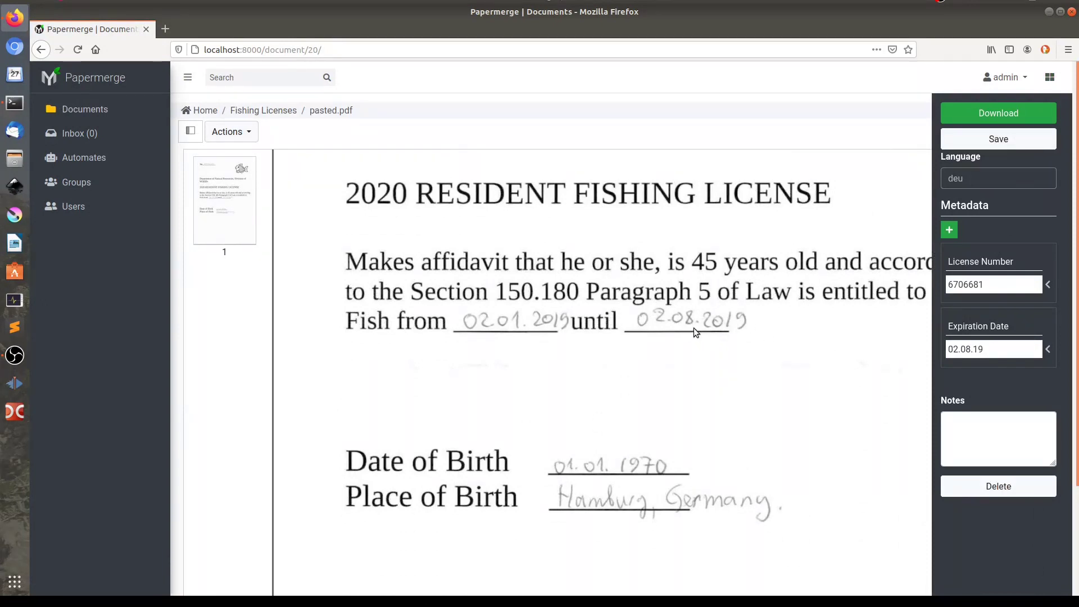
key(alt+Left)
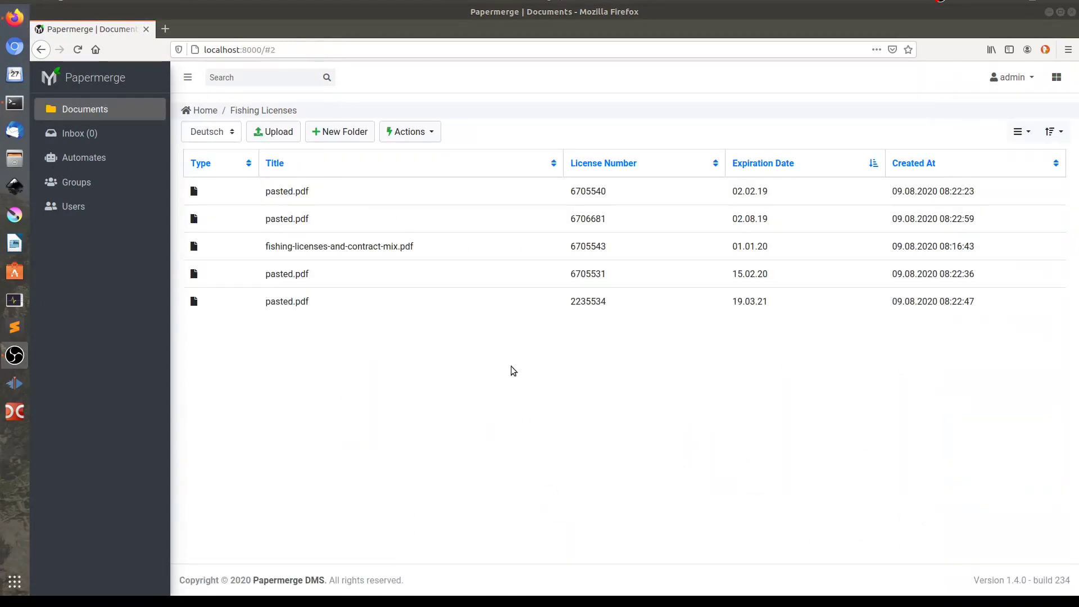